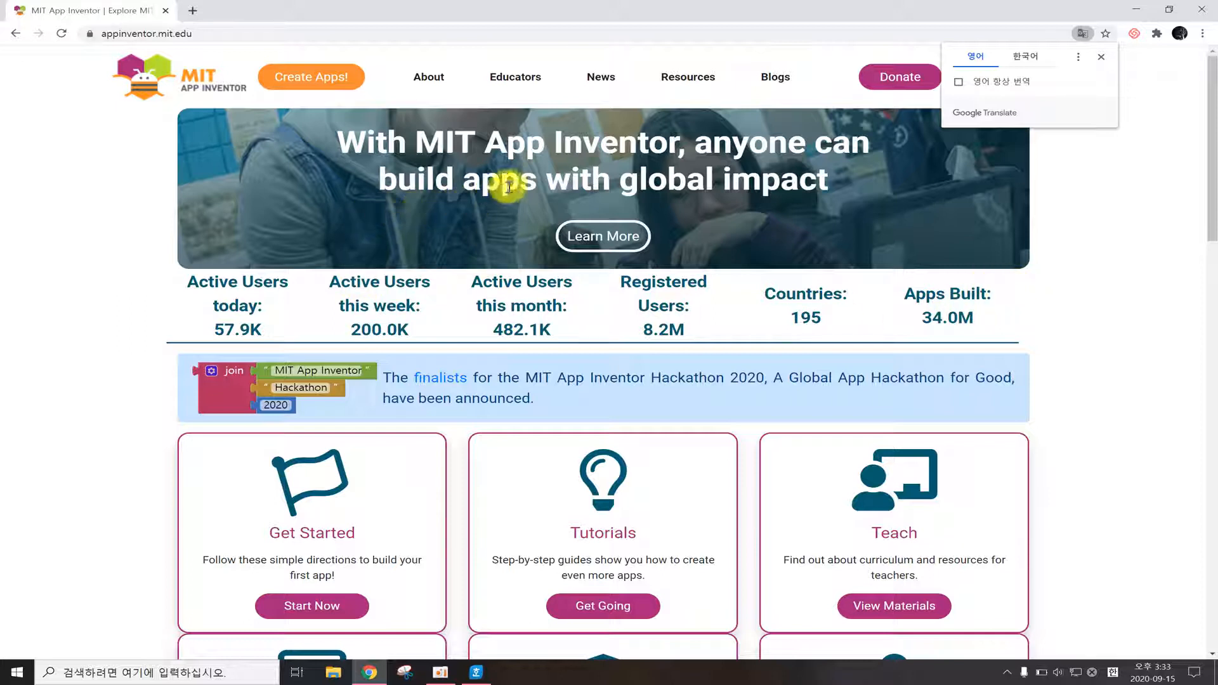
Open the Setup Instructions from the App Inventor site's Get Started resource page
{"action": "left_click", "coordinate": [187, 80]}
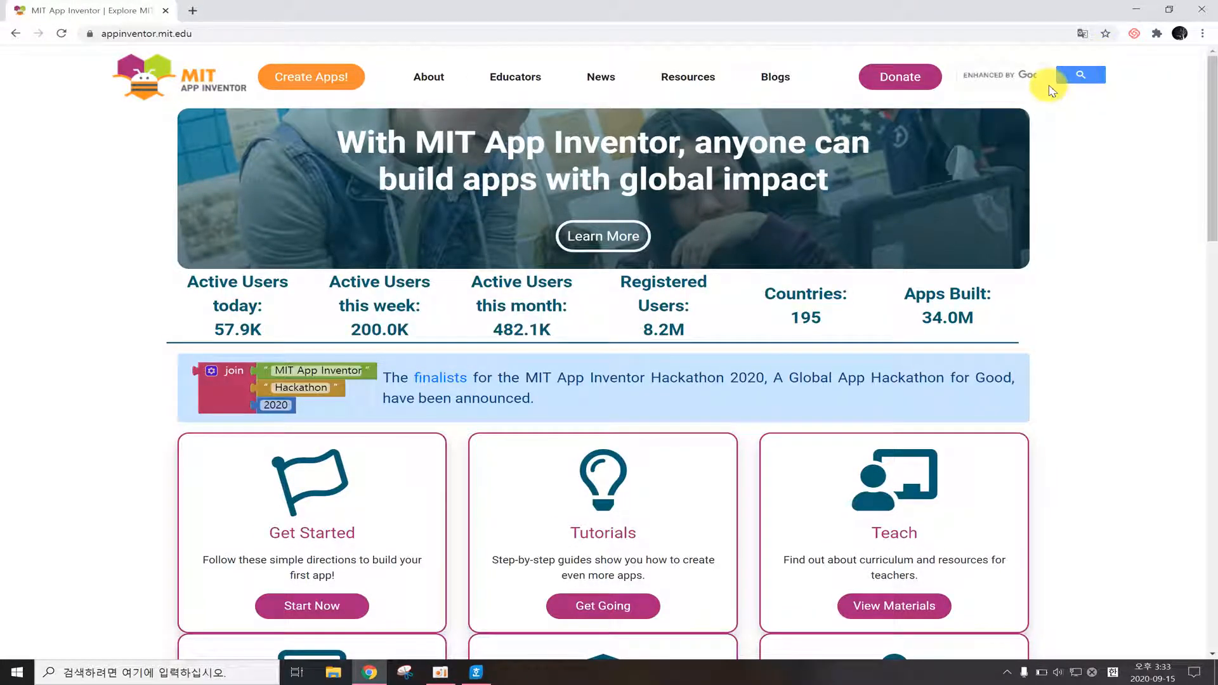
{"action": "mouse_move", "coordinate": [702, 92]}
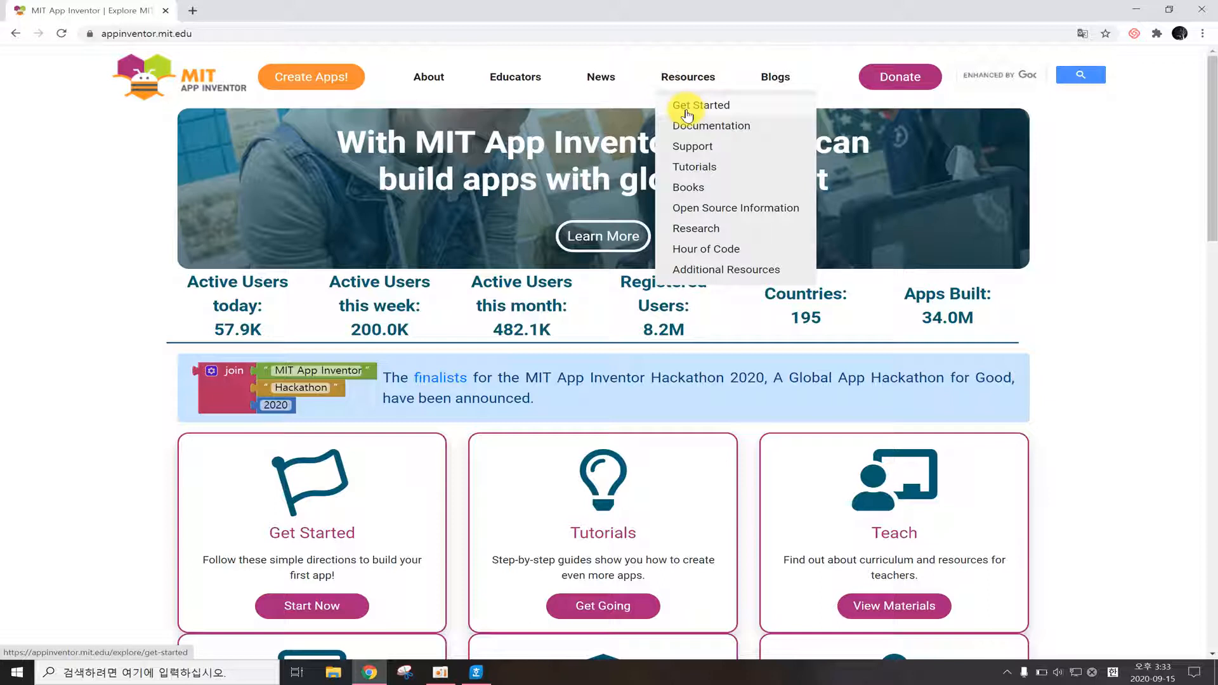
{"action": "left_click", "coordinate": [696, 108]}
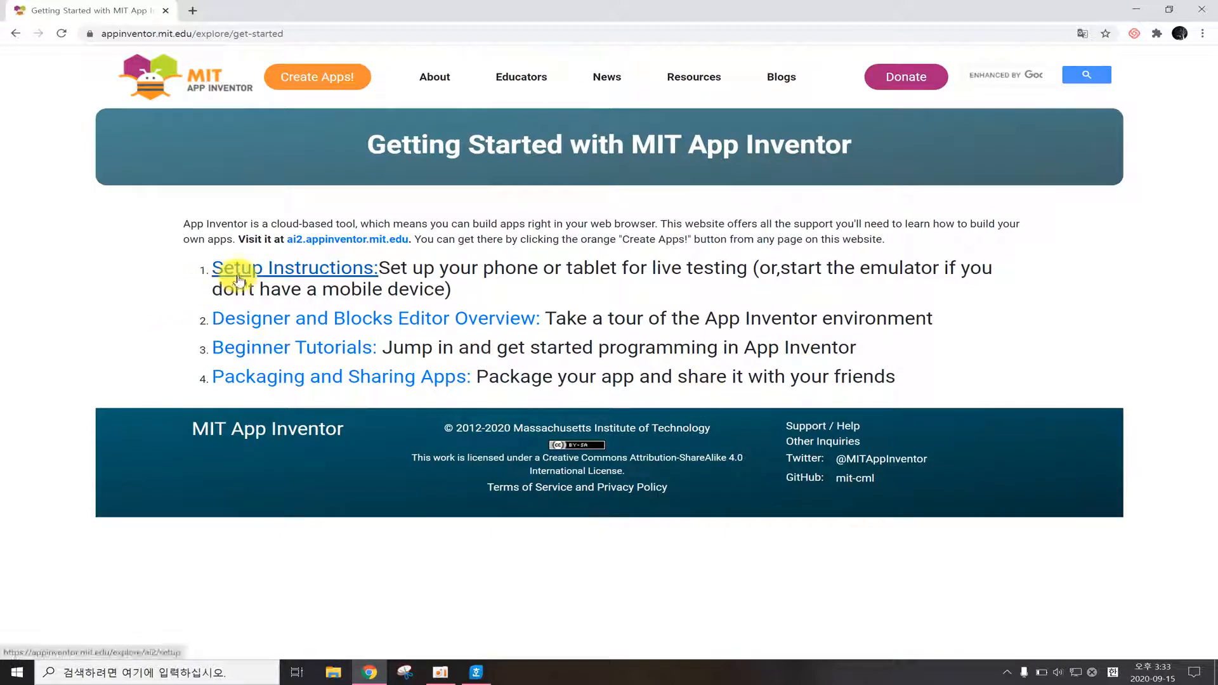
{"action": "left_click", "coordinate": [300, 271]}
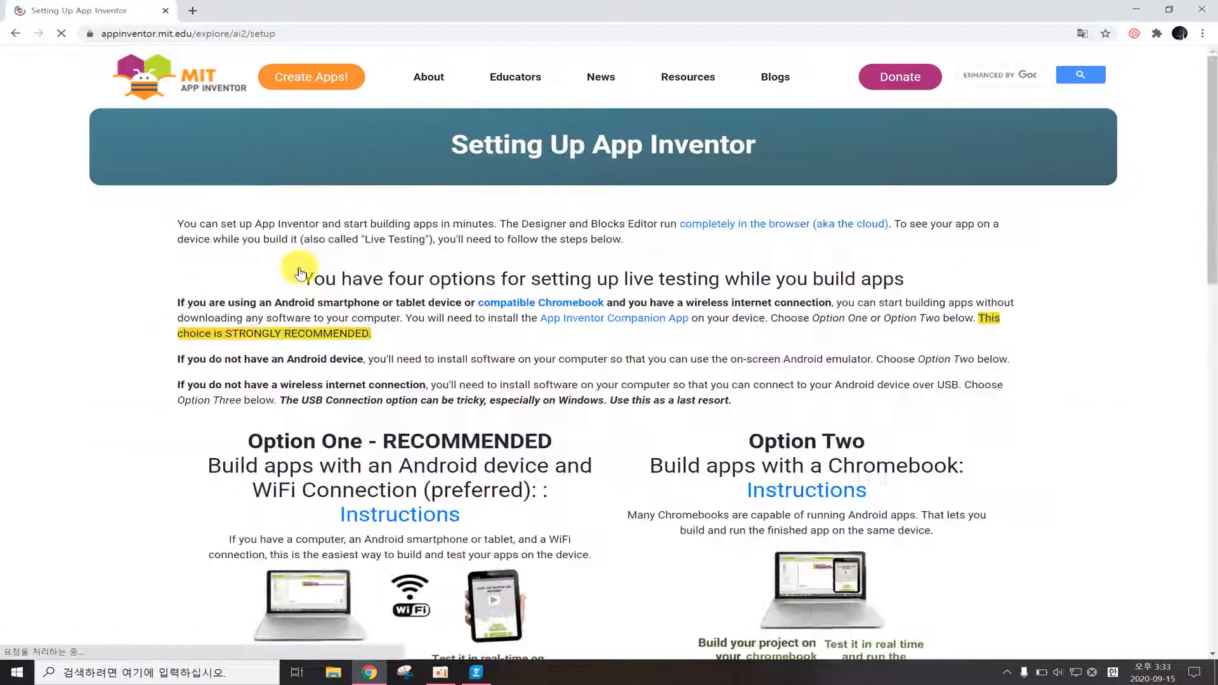
Open the Option Three instructions for building apps with the emulator instead of an Android device
{"action": "scroll", "coordinate": [594, 303], "scroll_direction": "down", "scroll_amount": 1}
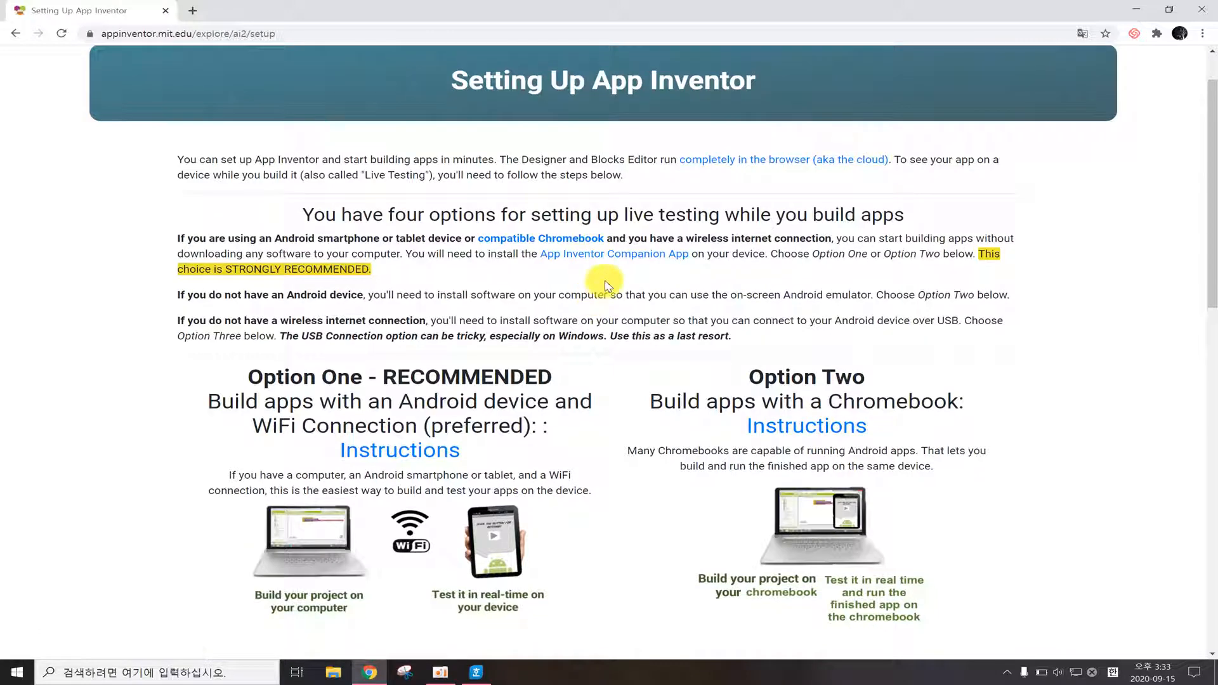
{"action": "scroll", "coordinate": [607, 303], "scroll_direction": "down", "scroll_amount": 2}
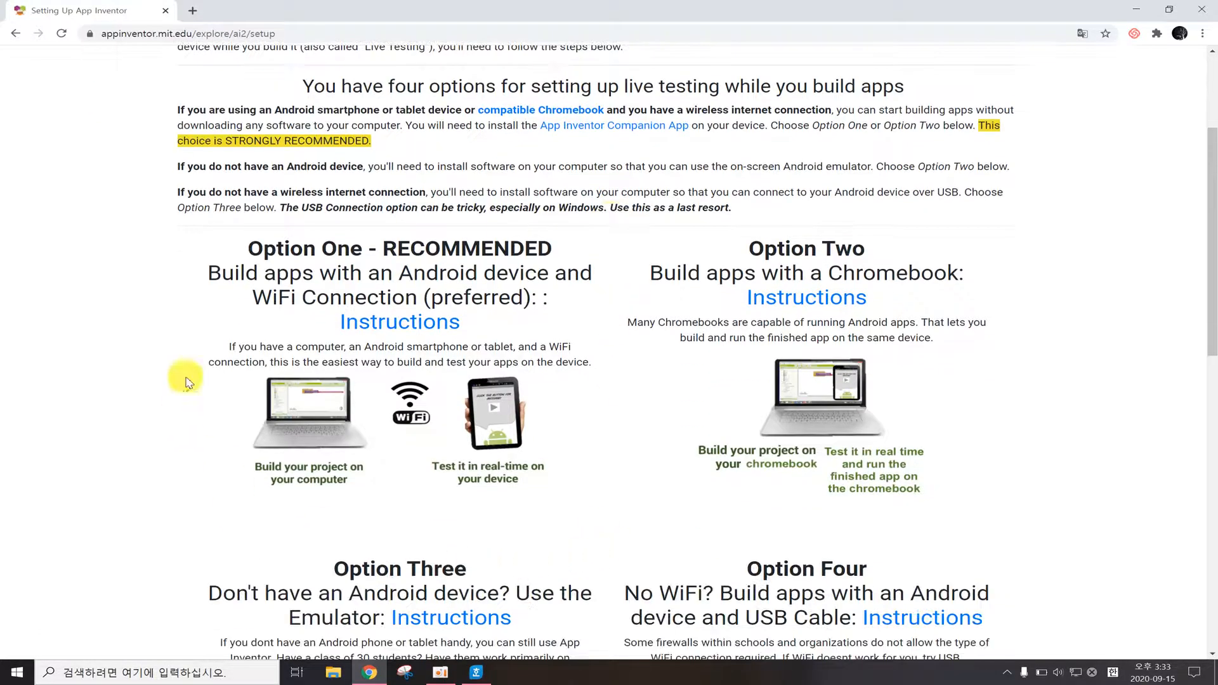
{"action": "scroll", "coordinate": [794, 391], "scroll_direction": "down", "scroll_amount": 1}
{"action": "scroll", "coordinate": [445, 522], "scroll_direction": "down", "scroll_amount": 2}
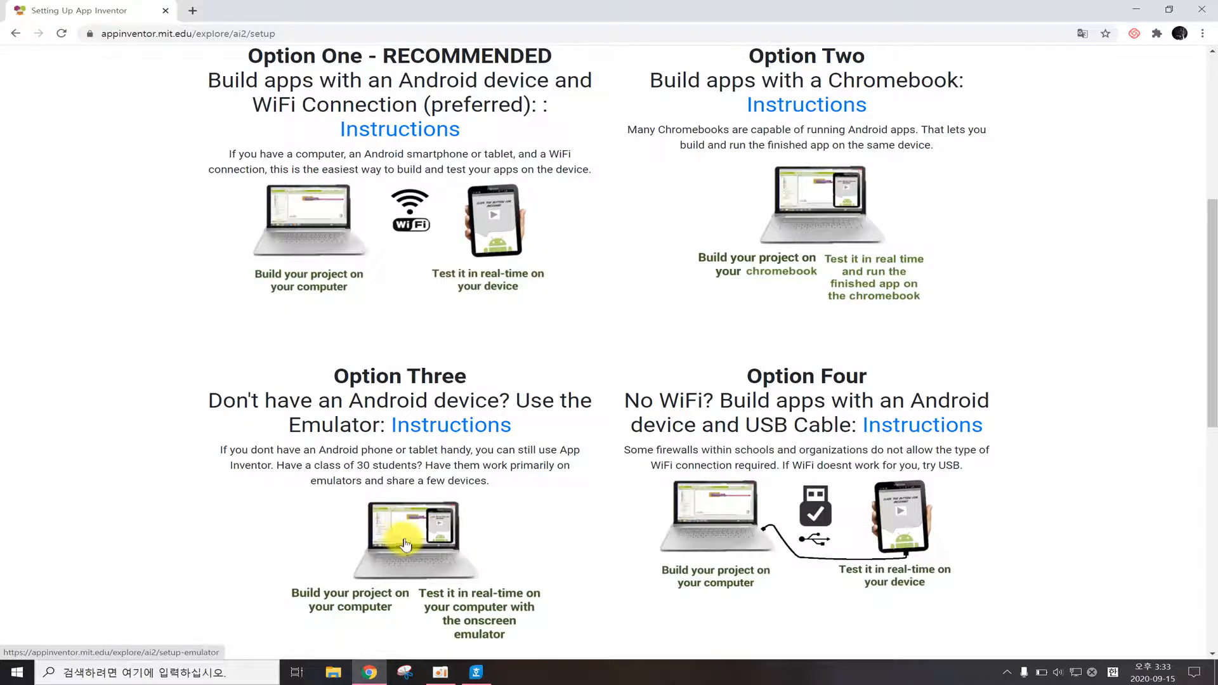
{"action": "left_click", "coordinate": [405, 544]}
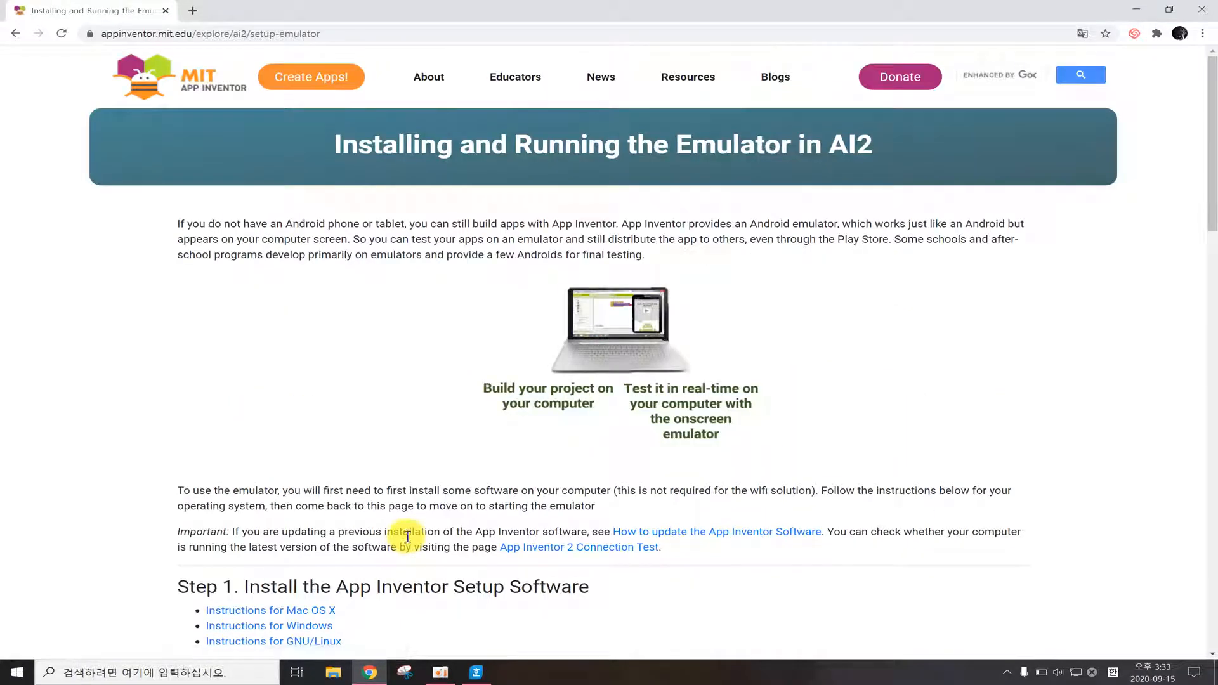
Download the App Inventor Setup installer from the Windows instructions and allow the file to be kept
{"action": "scroll", "coordinate": [384, 360], "scroll_direction": "down", "scroll_amount": 3}
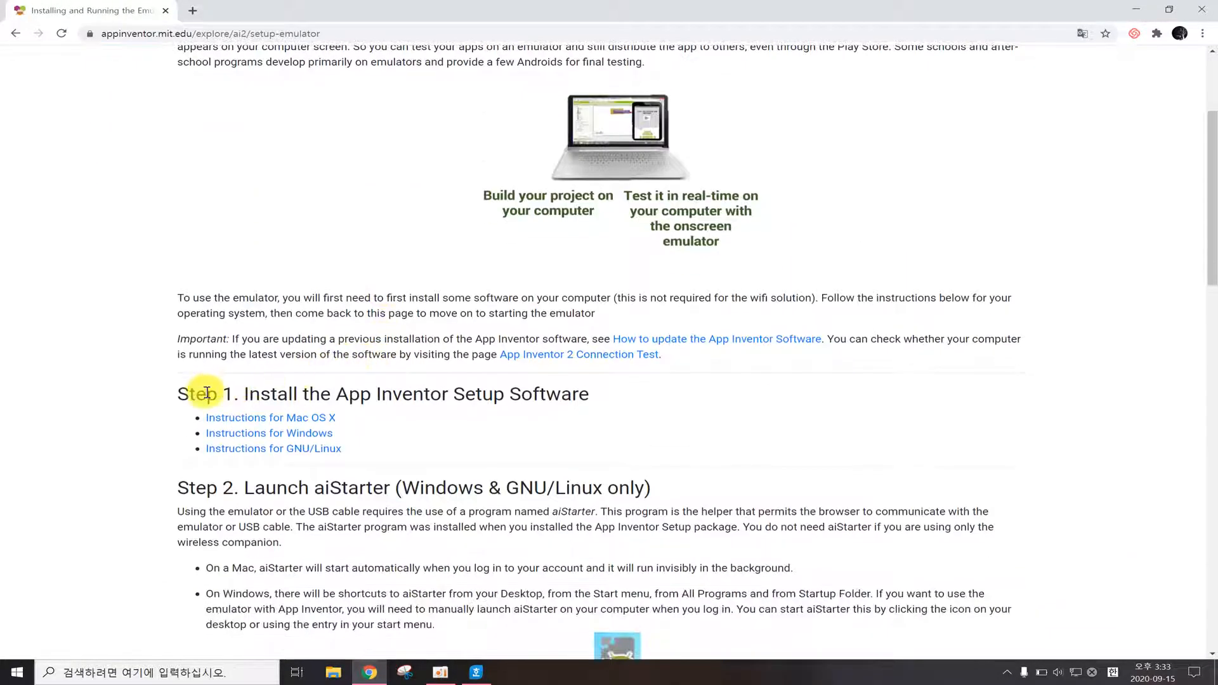
{"action": "left_click", "coordinate": [294, 437]}
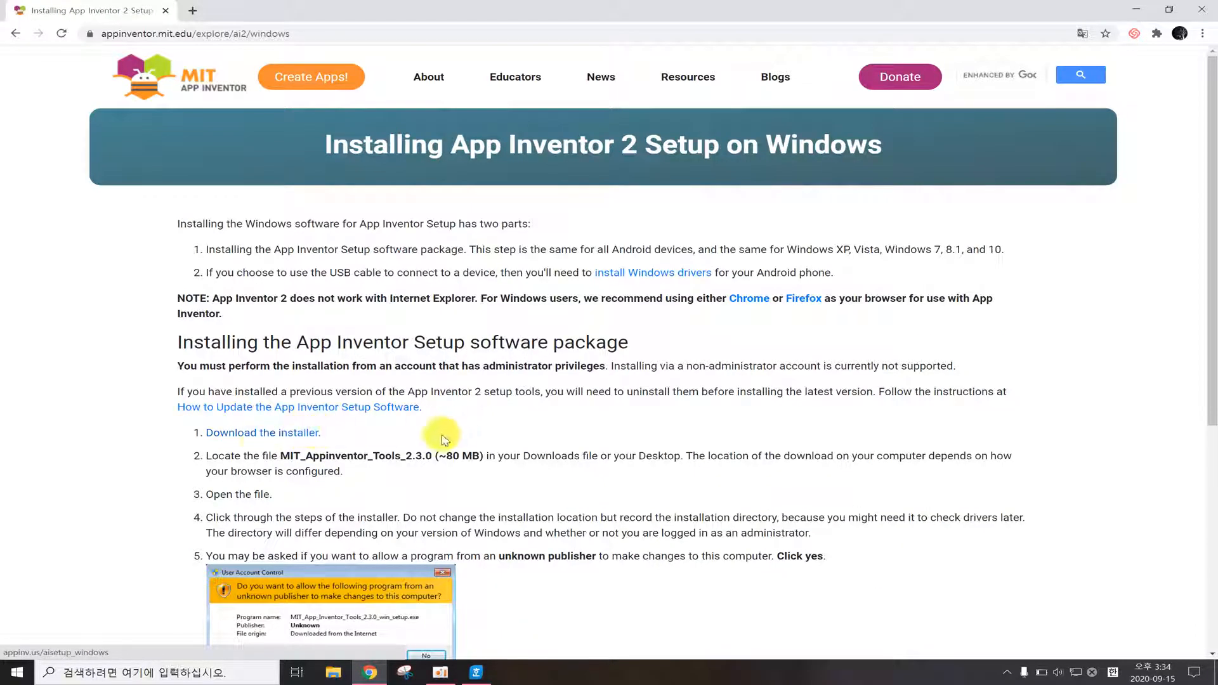
{"action": "left_click", "coordinate": [267, 438]}
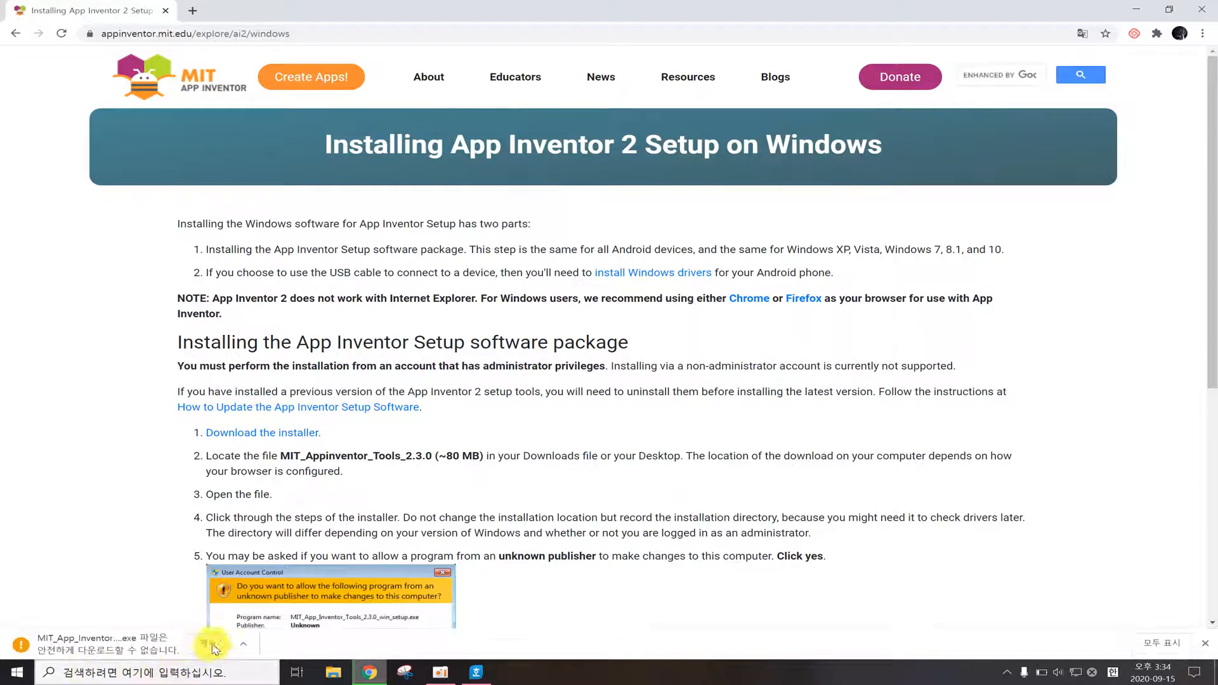
{"action": "left_click", "coordinate": [211, 645]}
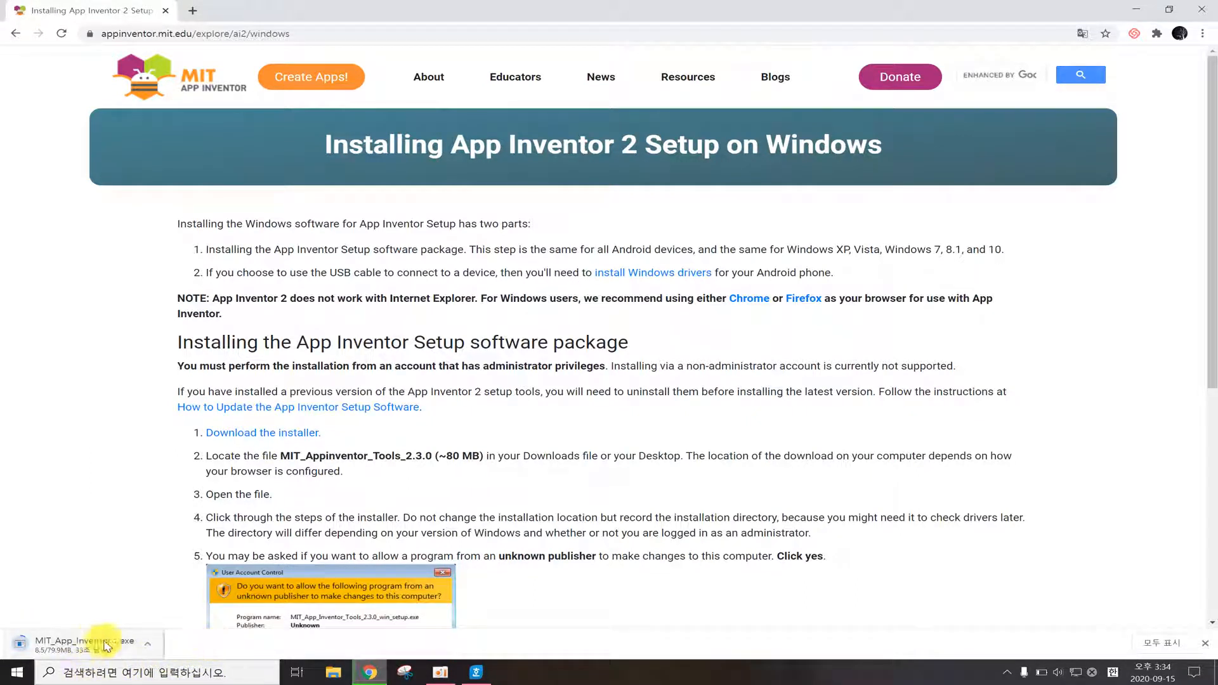
Switch to File Explorer and run MIT_App_Inventor_Tools_2.3.0_win_setup (1) from the Downloads folder as administrator
{"action": "left_click", "coordinate": [476, 673]}
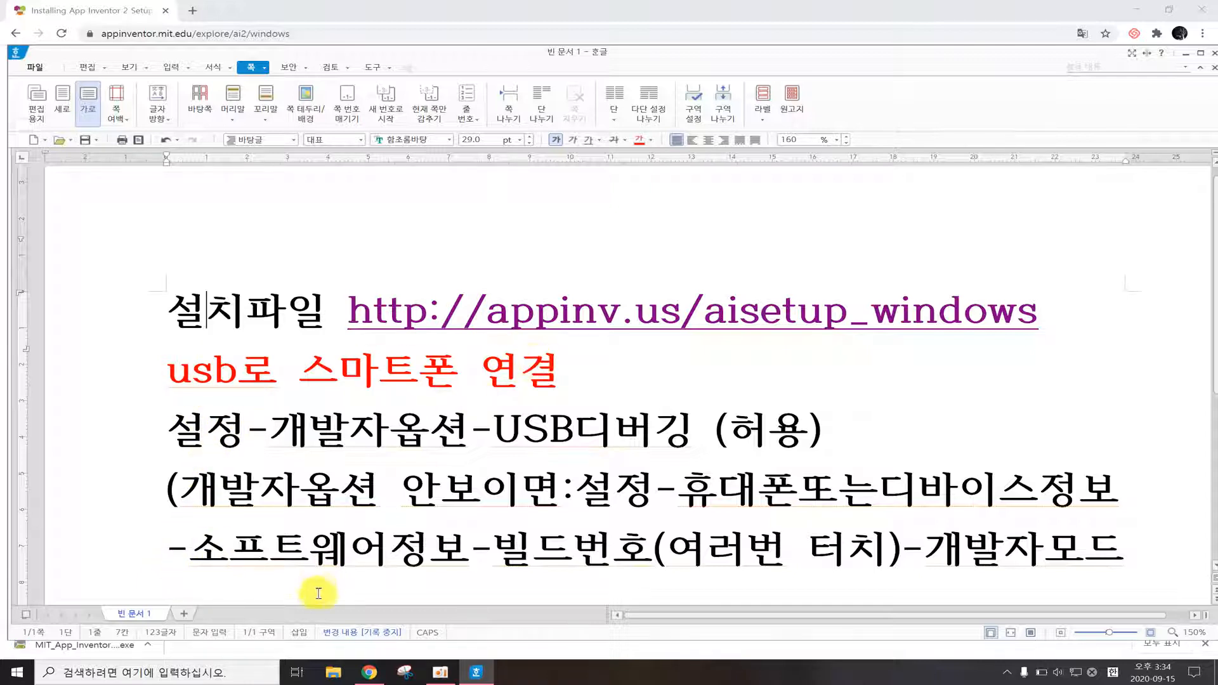
{"action": "left_click", "coordinate": [335, 672]}
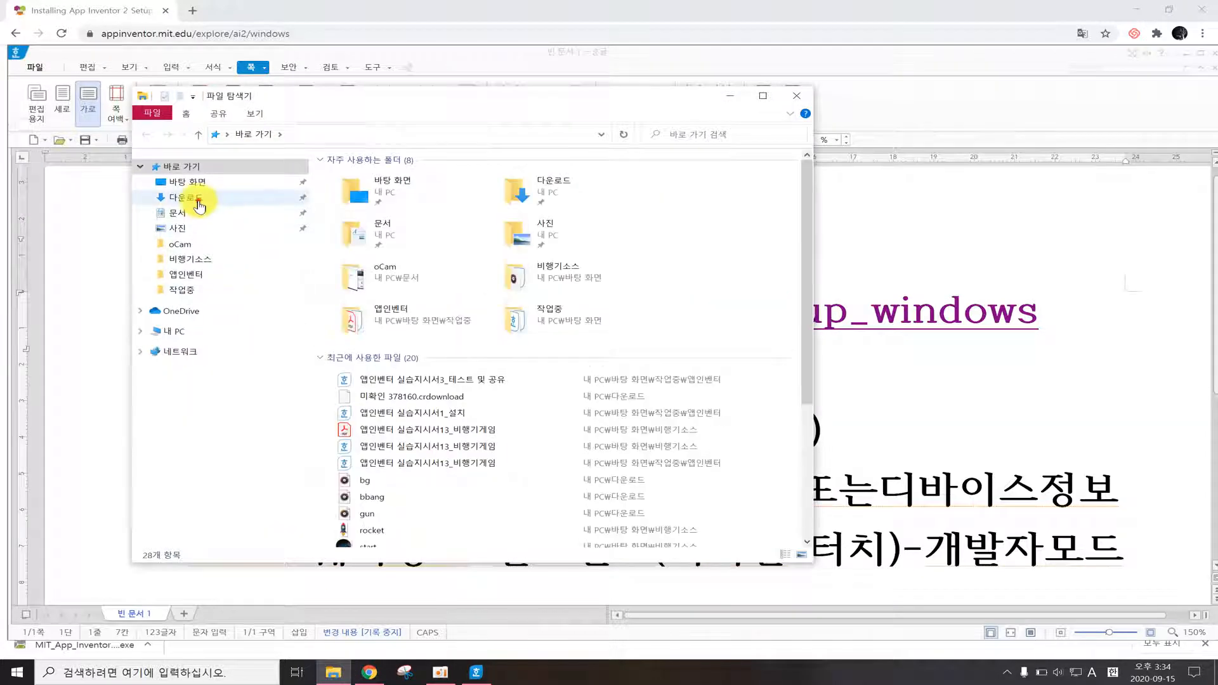
{"action": "left_click", "coordinate": [195, 198]}
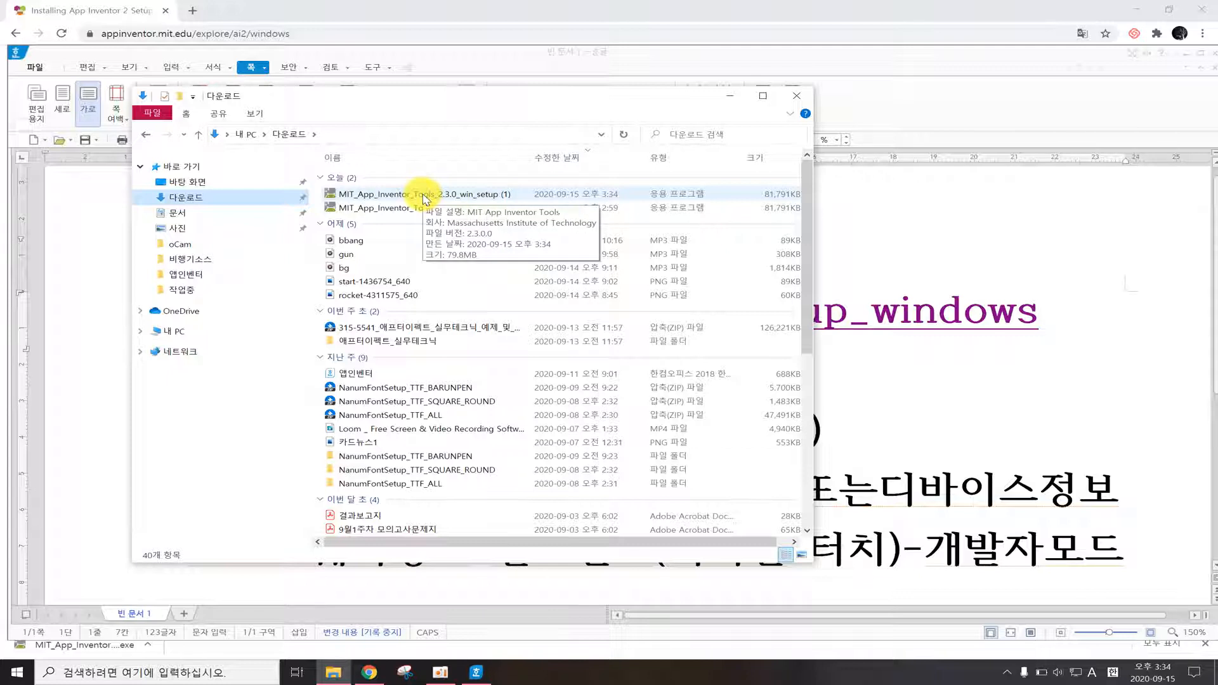
{"action": "right_click", "coordinate": [423, 198]}
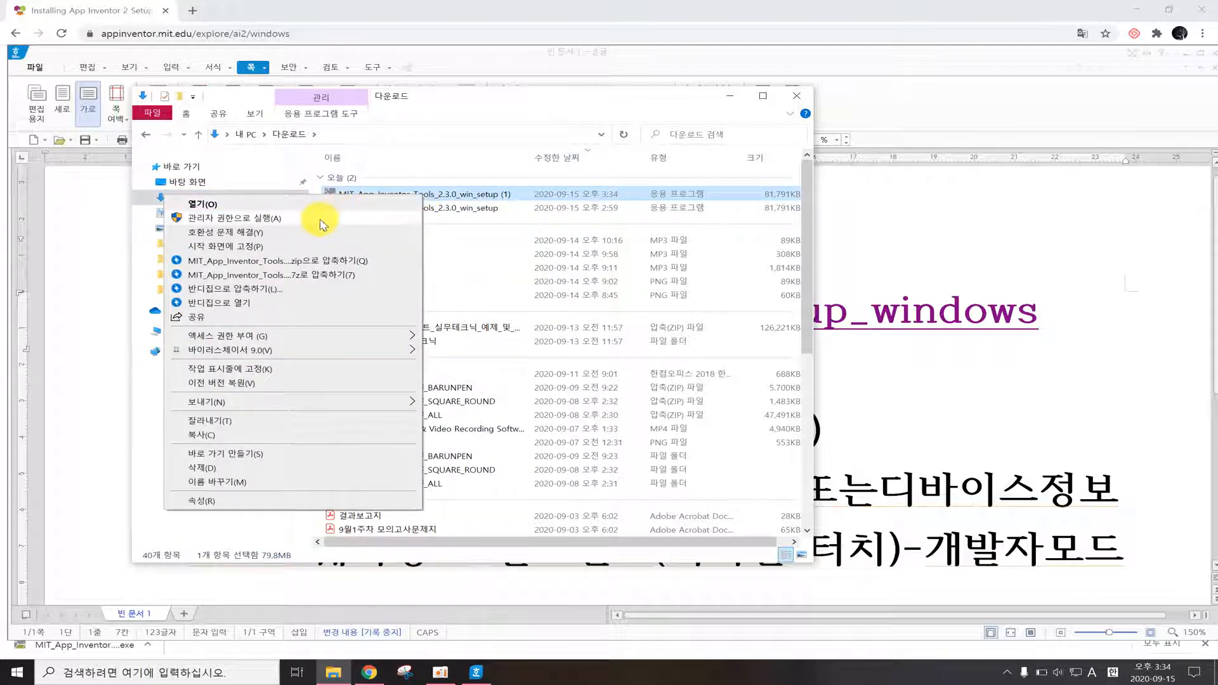
{"action": "left_click", "coordinate": [323, 220]}
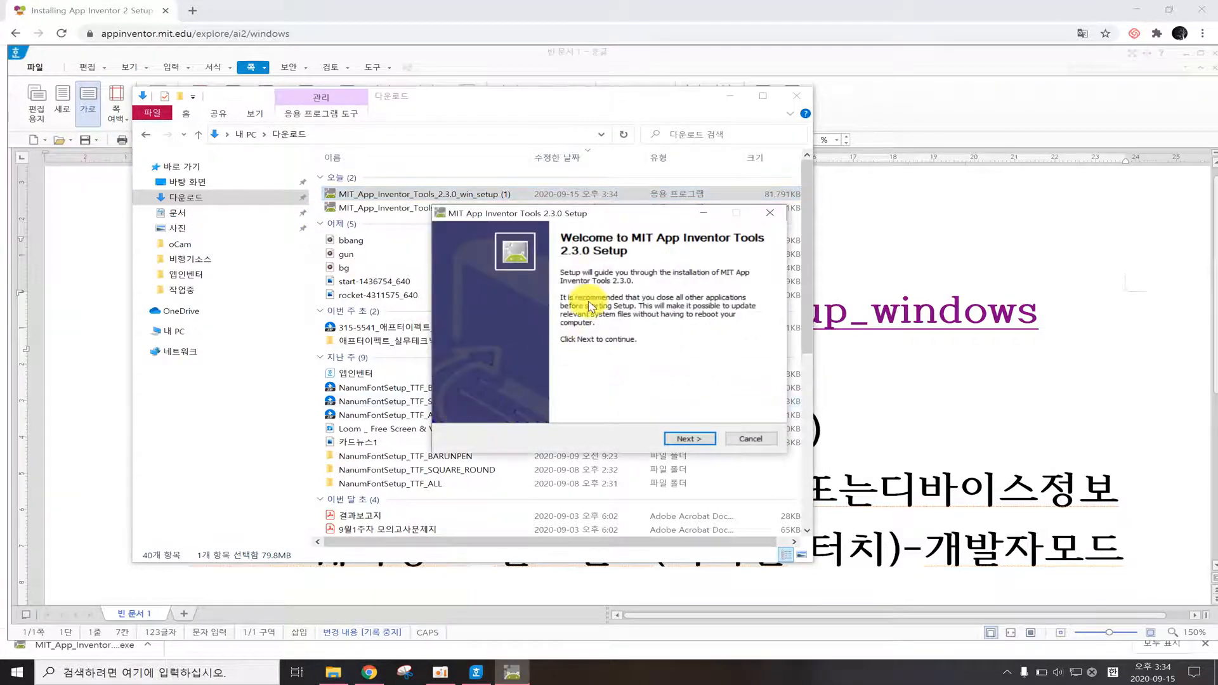
Configure the MIT App Inventor Tools setup for all users and include the Desktop Icon component
{"action": "left_click", "coordinate": [694, 439]}
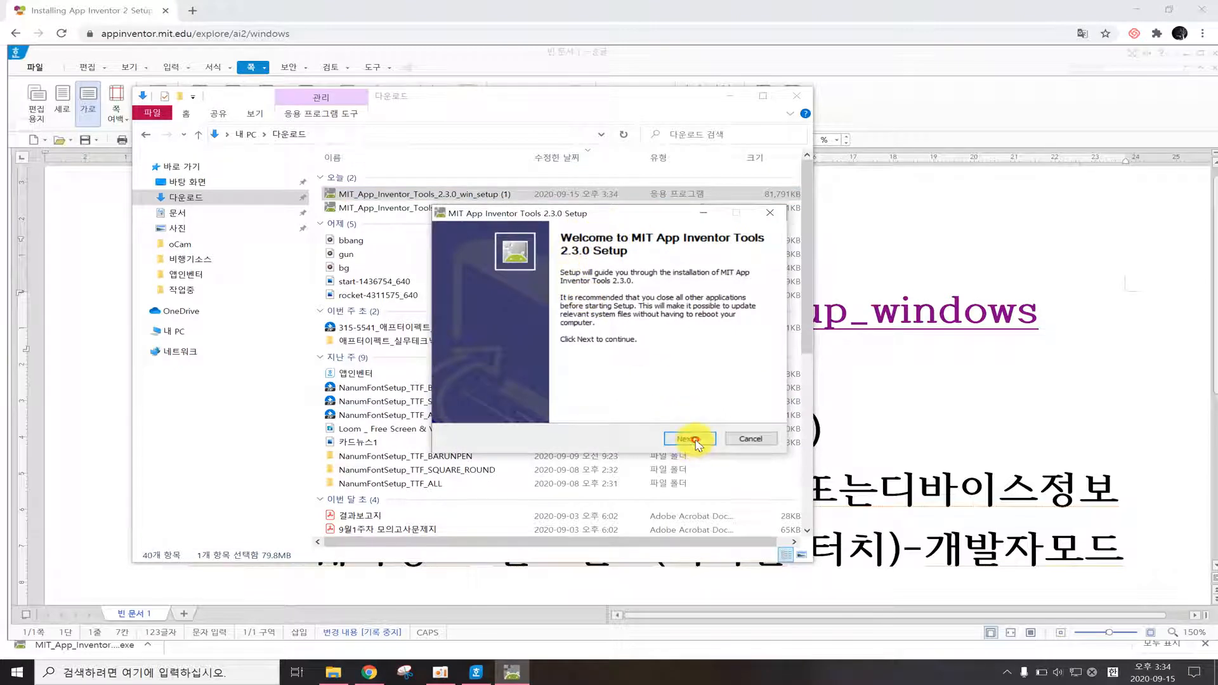
{"action": "left_click", "coordinate": [695, 440]}
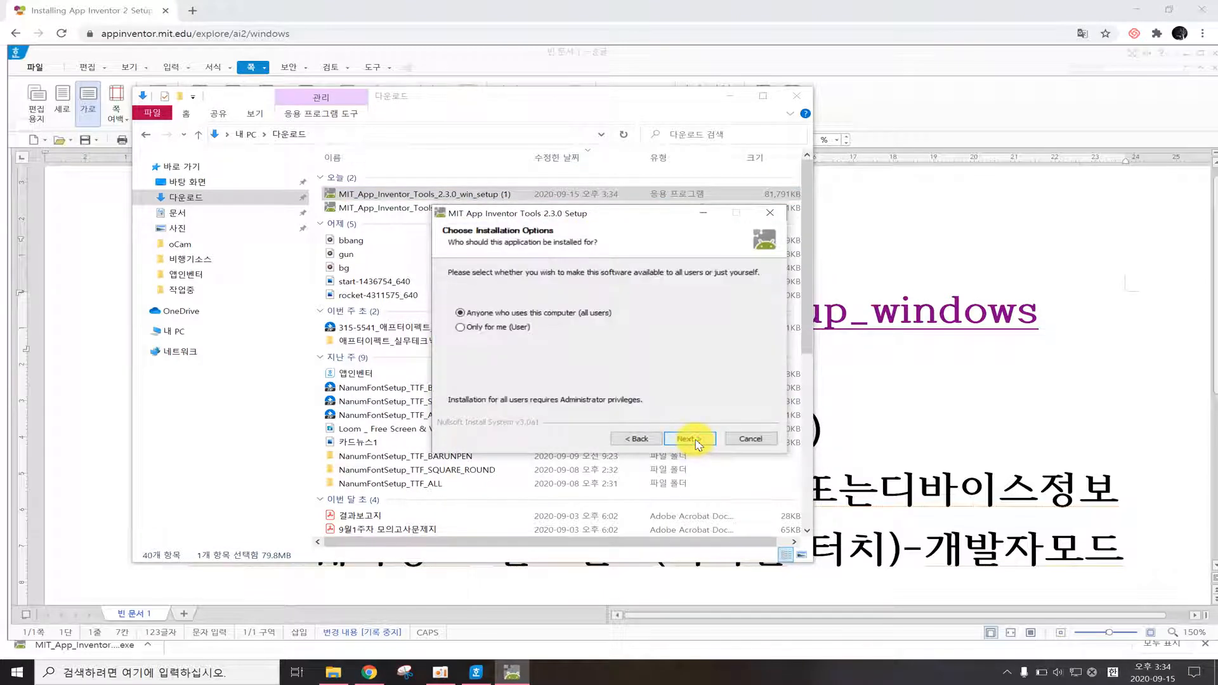
{"action": "left_click", "coordinate": [697, 440]}
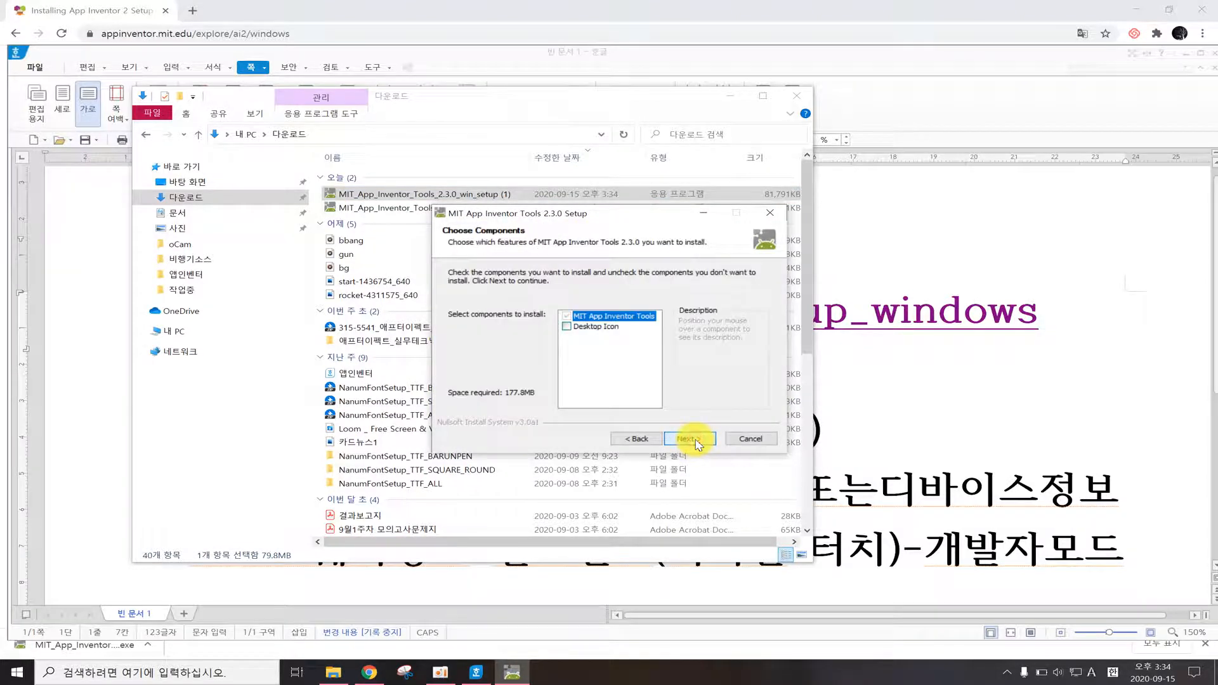
{"action": "left_click", "coordinate": [577, 330]}
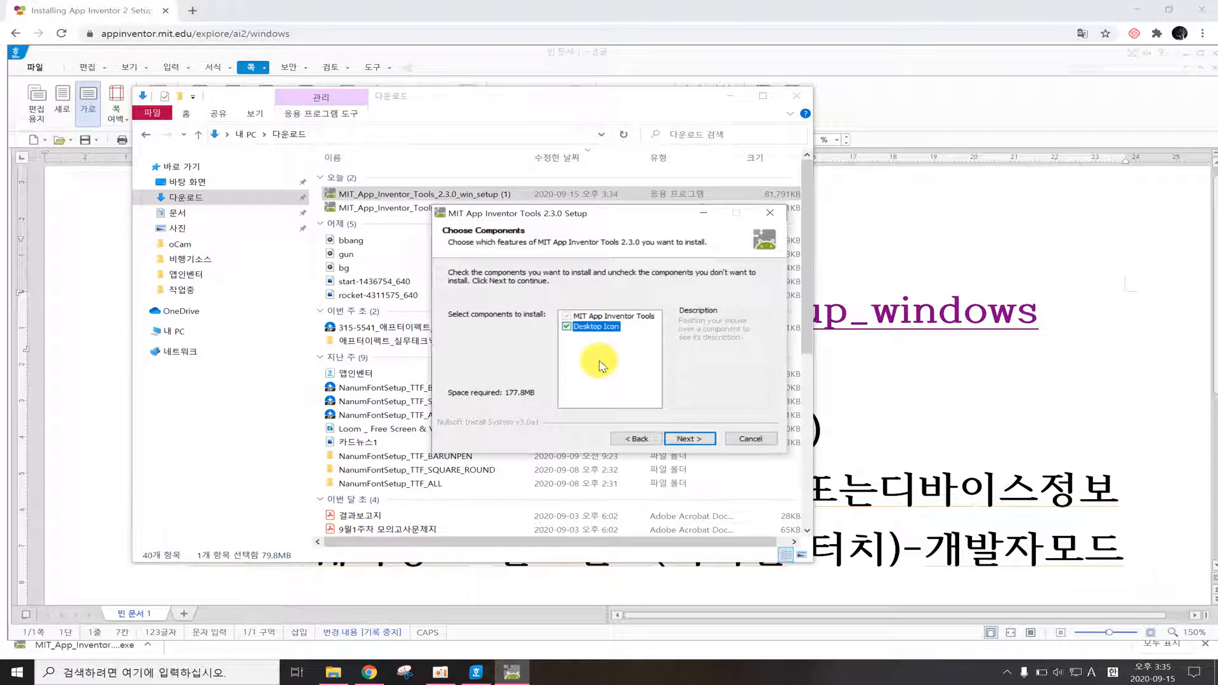
{"action": "left_click", "coordinate": [690, 440]}
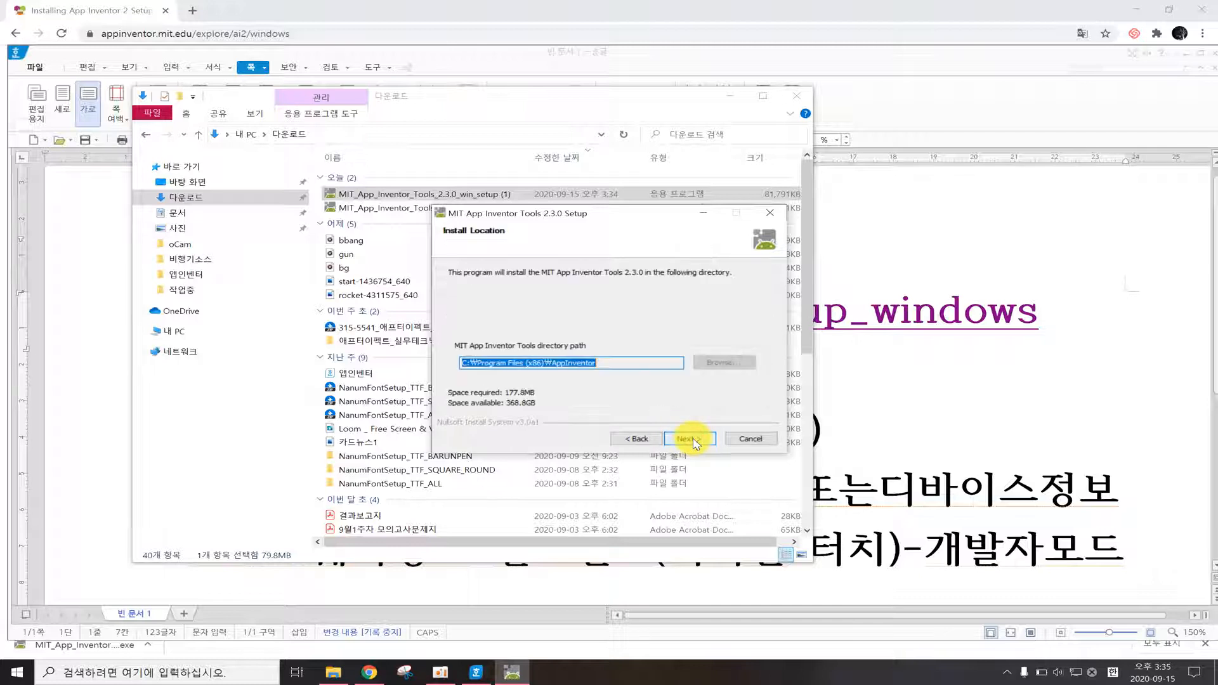
Install the tools in C:\Program Files (x86)\AppInventor, finishing with aiStarter launched and its console window shown
{"action": "left_click", "coordinate": [690, 439]}
{"action": "left_click", "coordinate": [691, 439]}
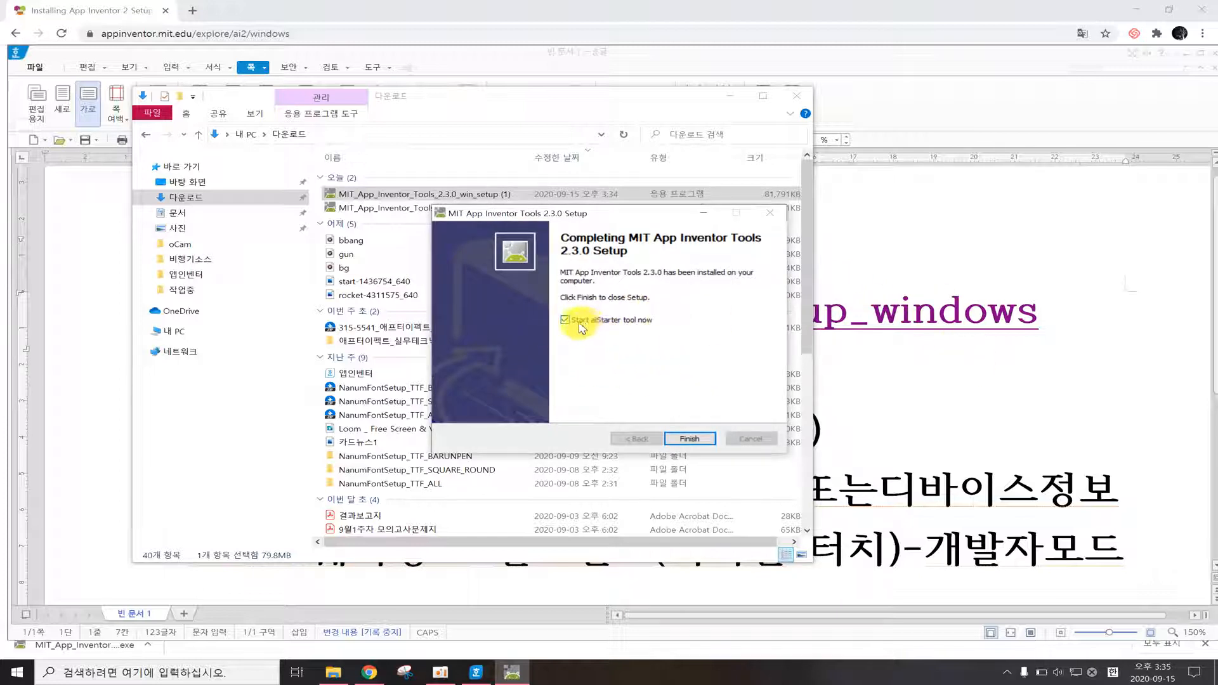
{"action": "left_click", "coordinate": [687, 439]}
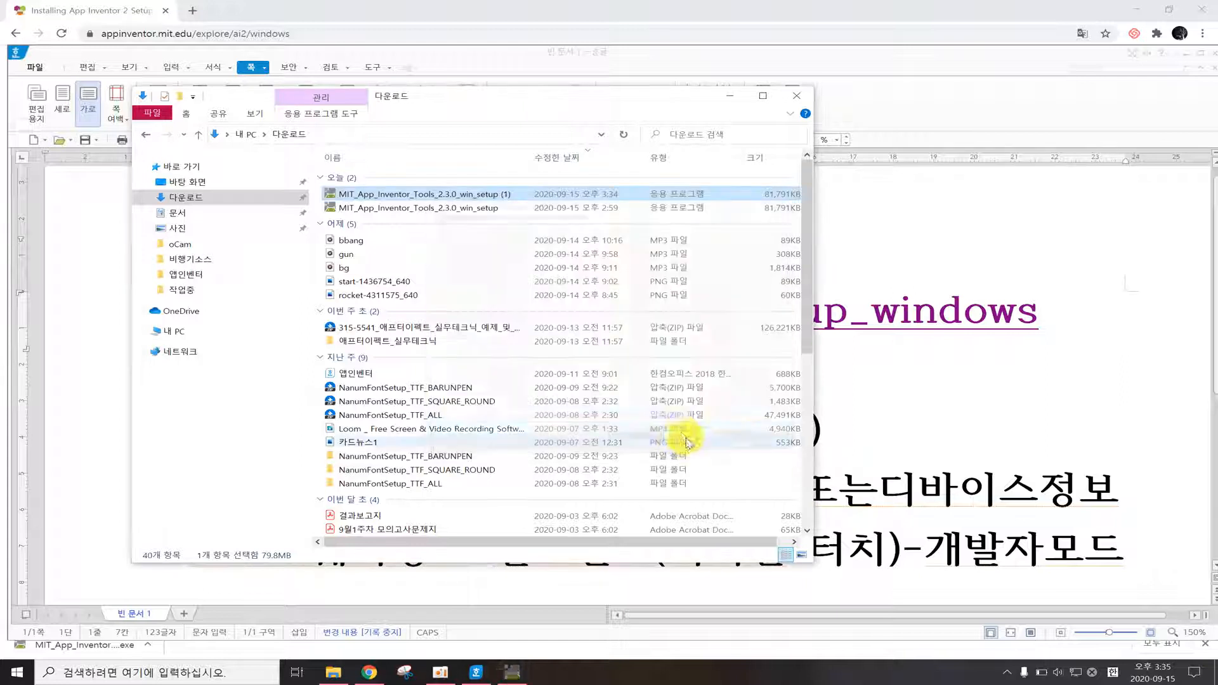
{"action": "left_click", "coordinate": [510, 674]}
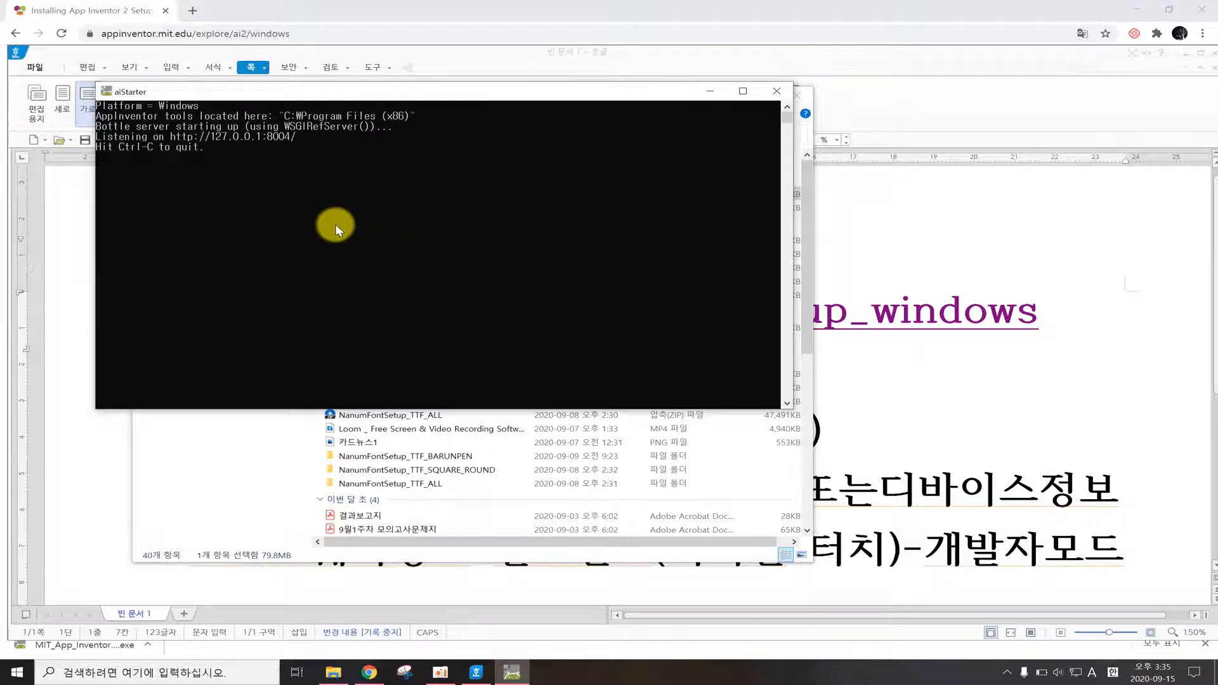
Switch to Chrome and enter Create Apps from the App Inventor home page, signing in with the first listed Google account
{"action": "left_click", "coordinate": [369, 673]}
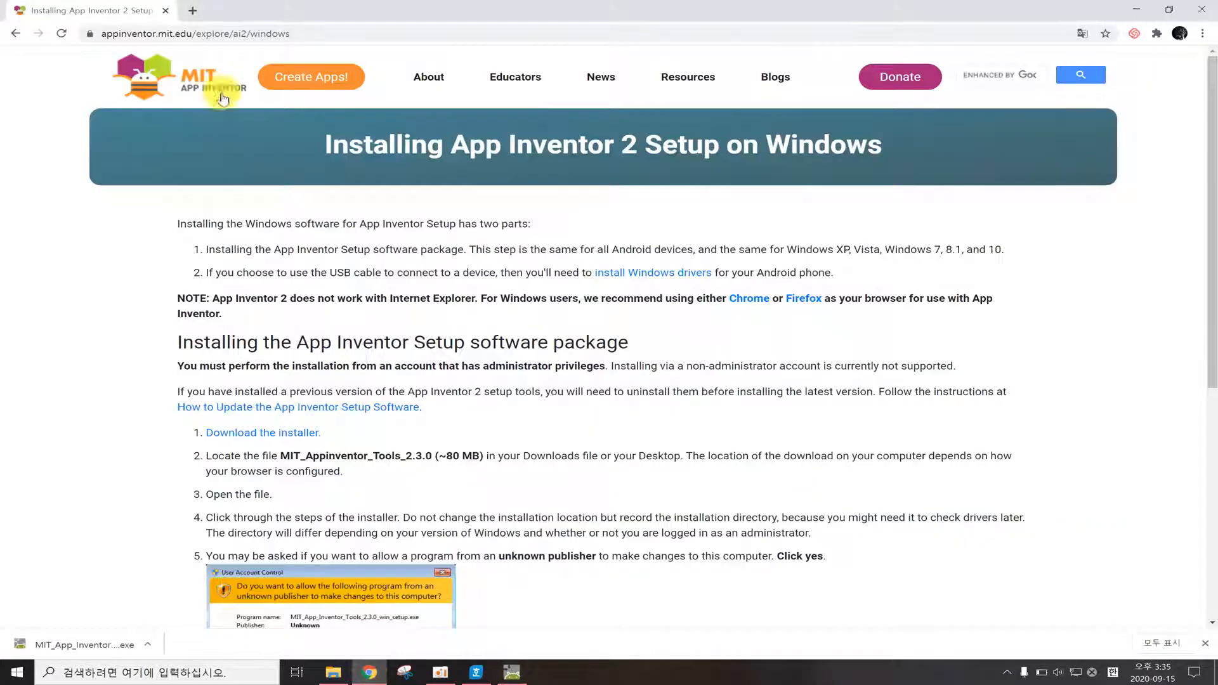
{"action": "left_click", "coordinate": [191, 73]}
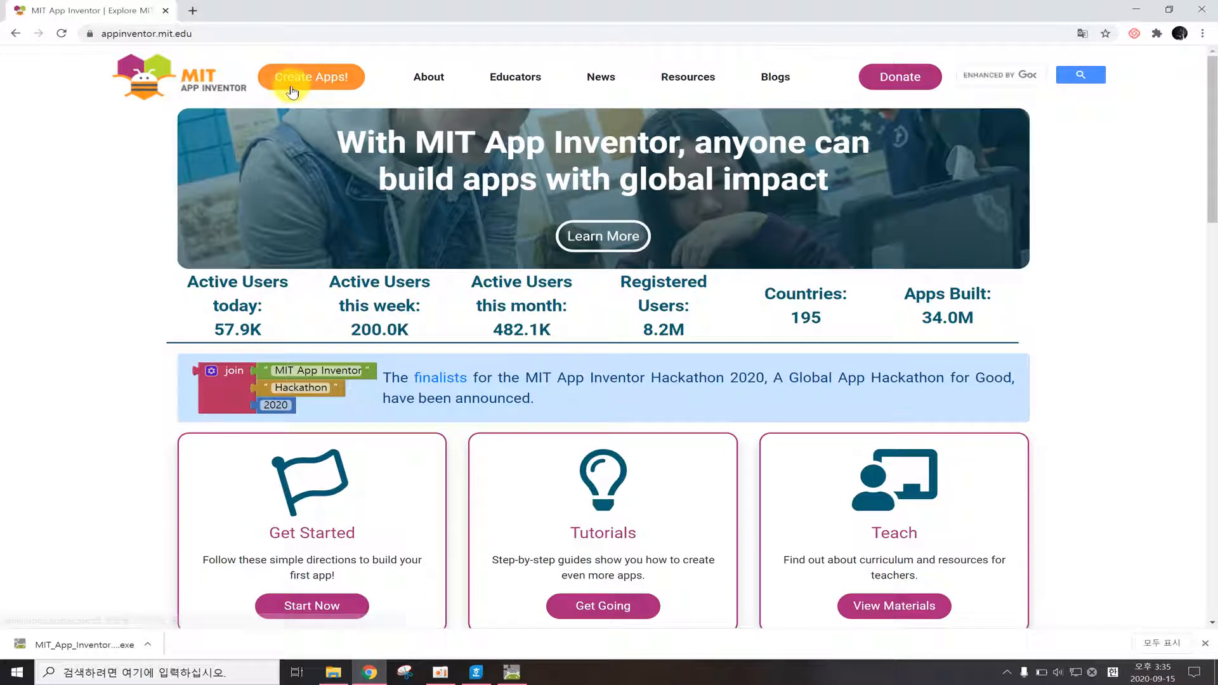
{"action": "left_click", "coordinate": [287, 92]}
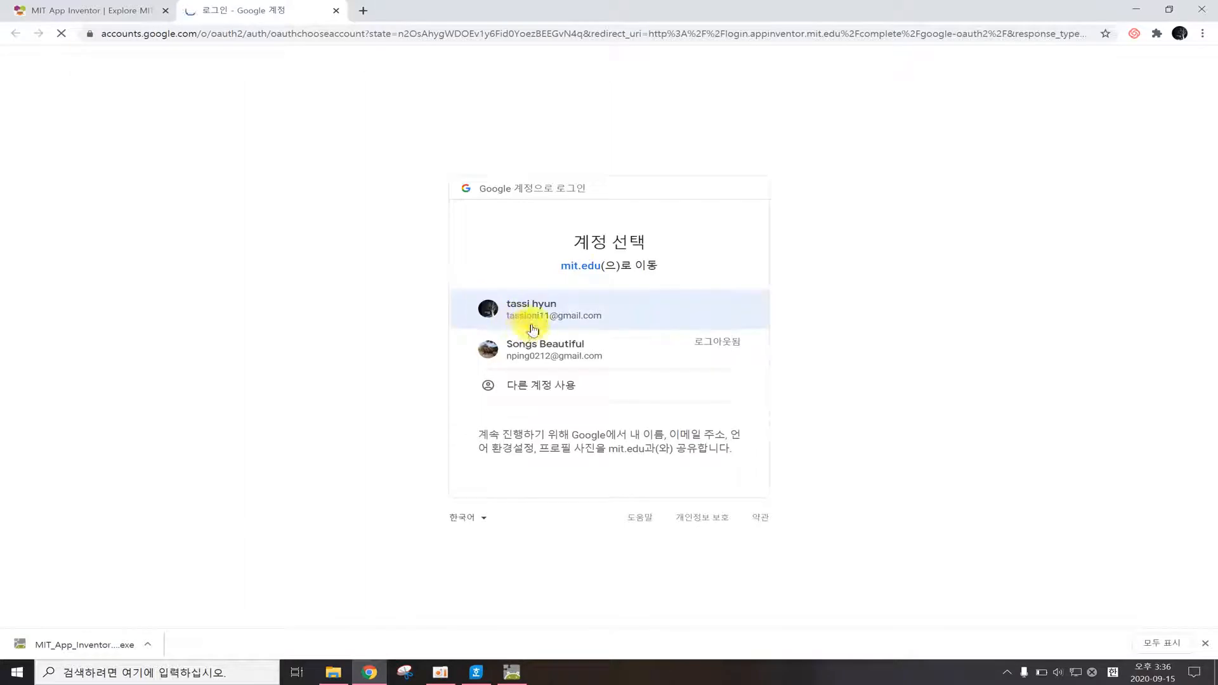
{"action": "left_click", "coordinate": [536, 313]}
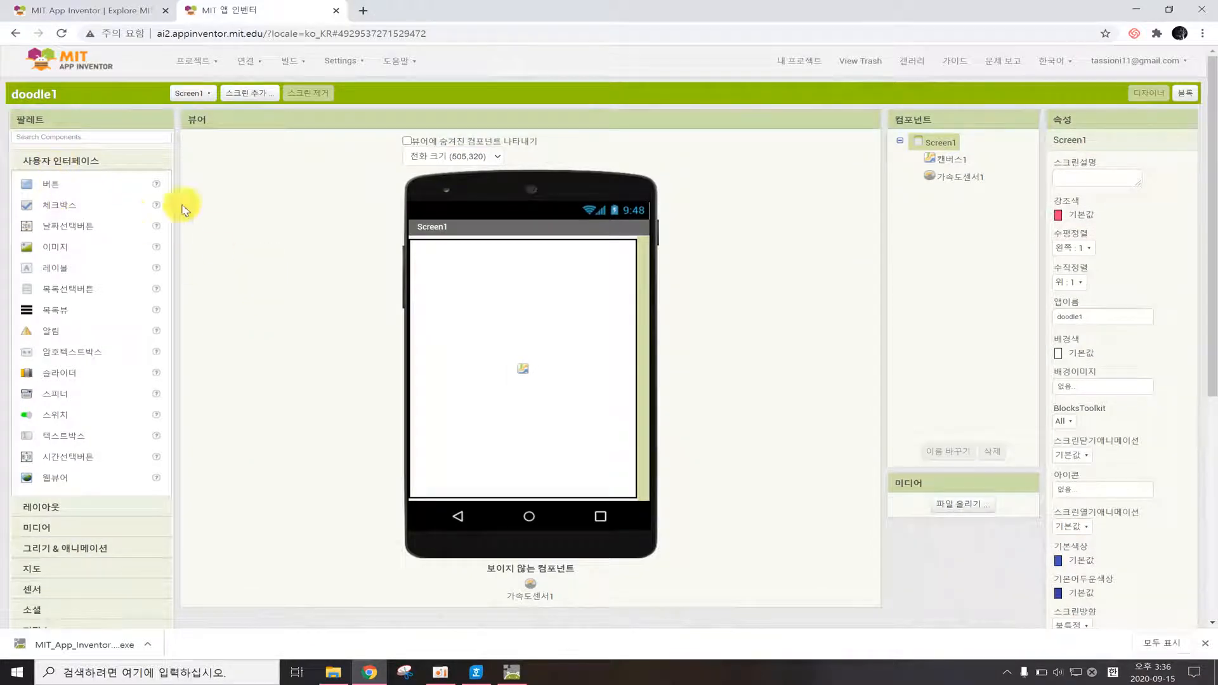
Open the test1 project from the list of all own projects
{"action": "left_click", "coordinate": [194, 60]}
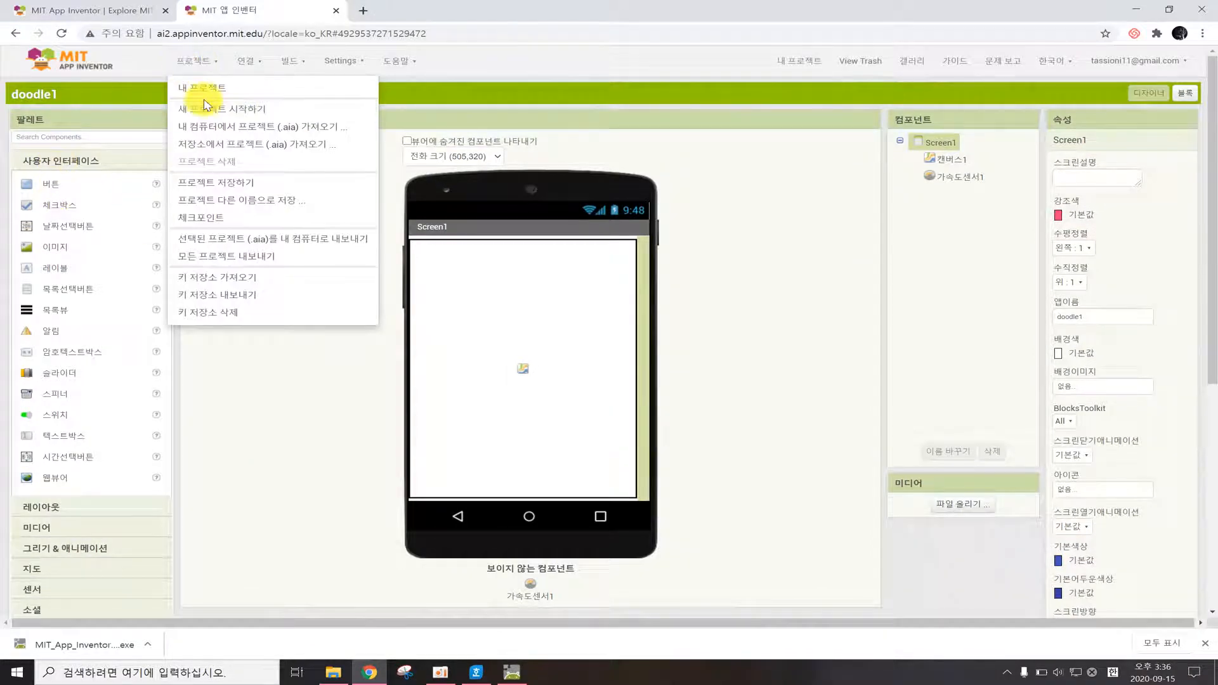
{"action": "left_click", "coordinate": [201, 89]}
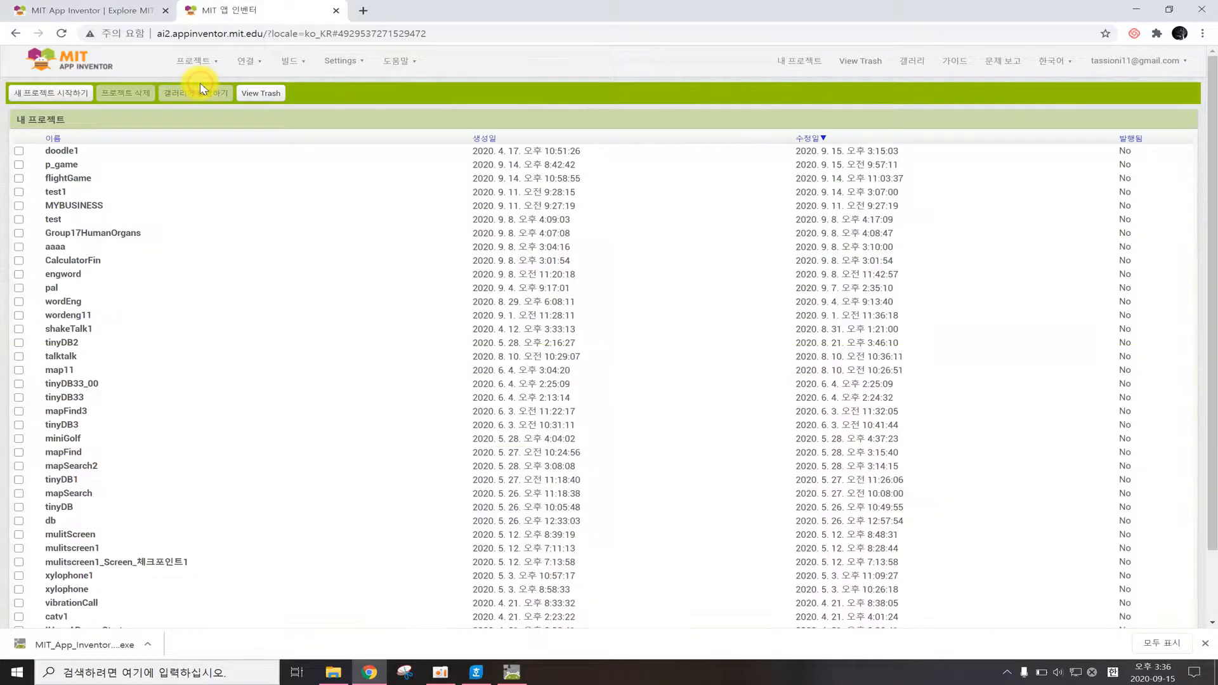
{"action": "left_click", "coordinate": [19, 192]}
{"action": "left_click", "coordinate": [20, 193]}
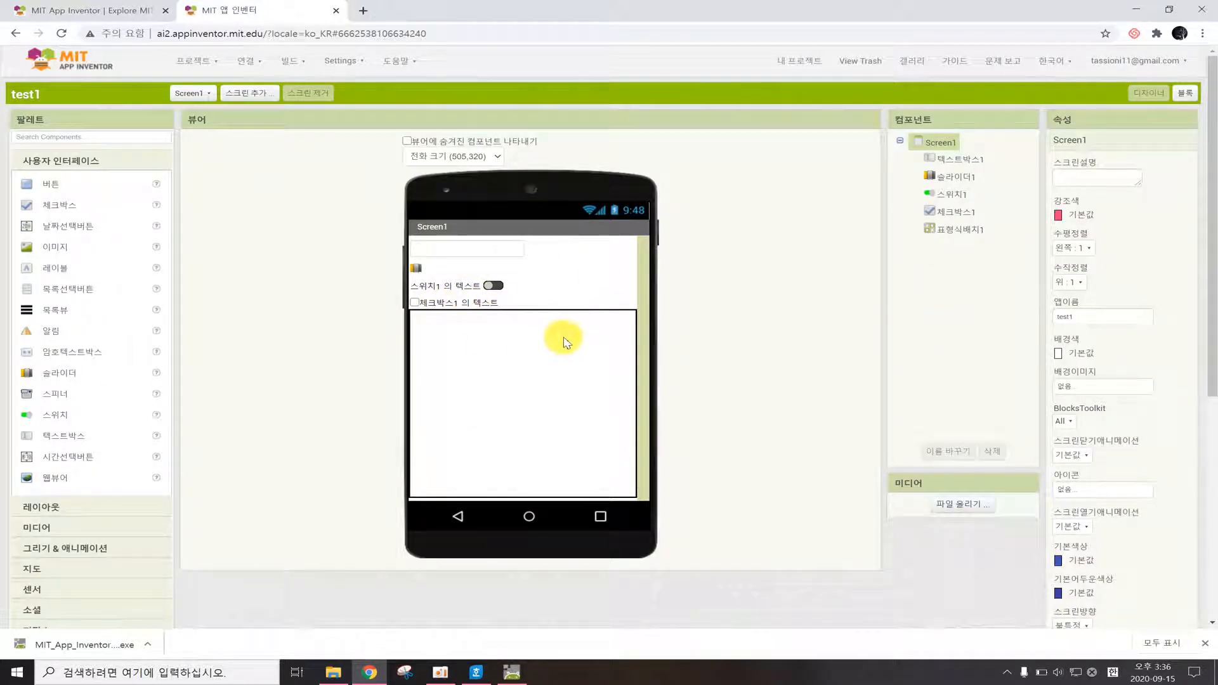
Connect the test1 project to the Android emulator and bring the 5554 emulator window to the front
{"action": "left_click", "coordinate": [249, 61]}
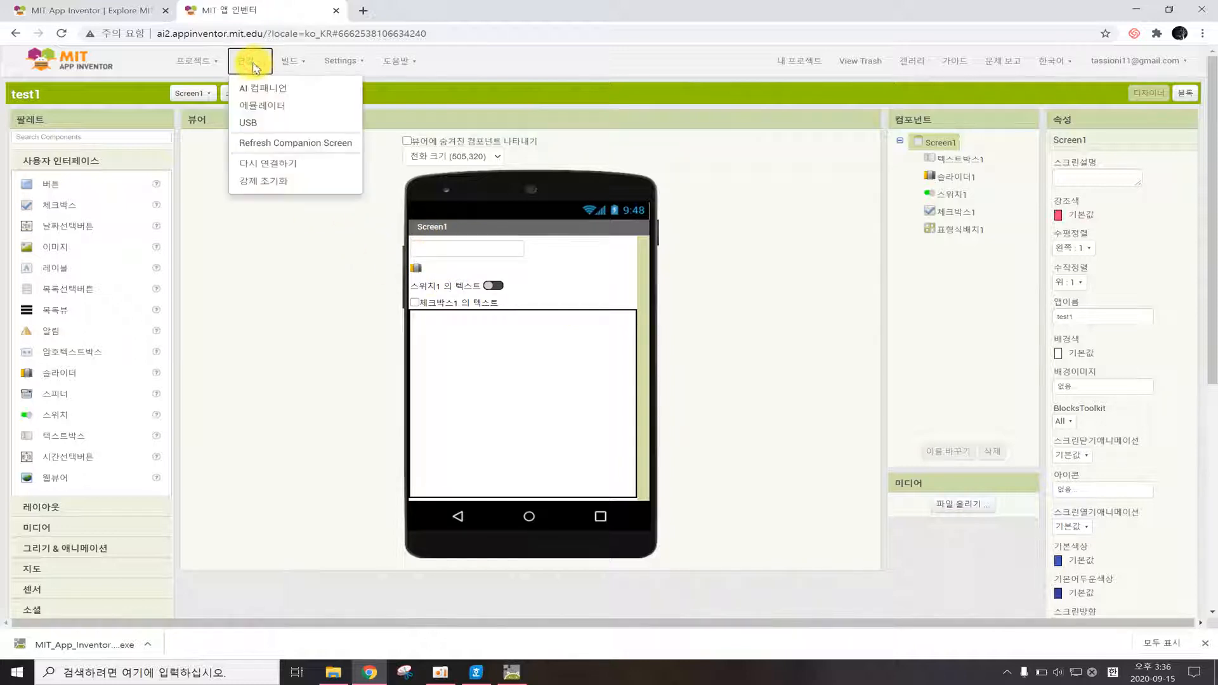
{"action": "left_click", "coordinate": [281, 106]}
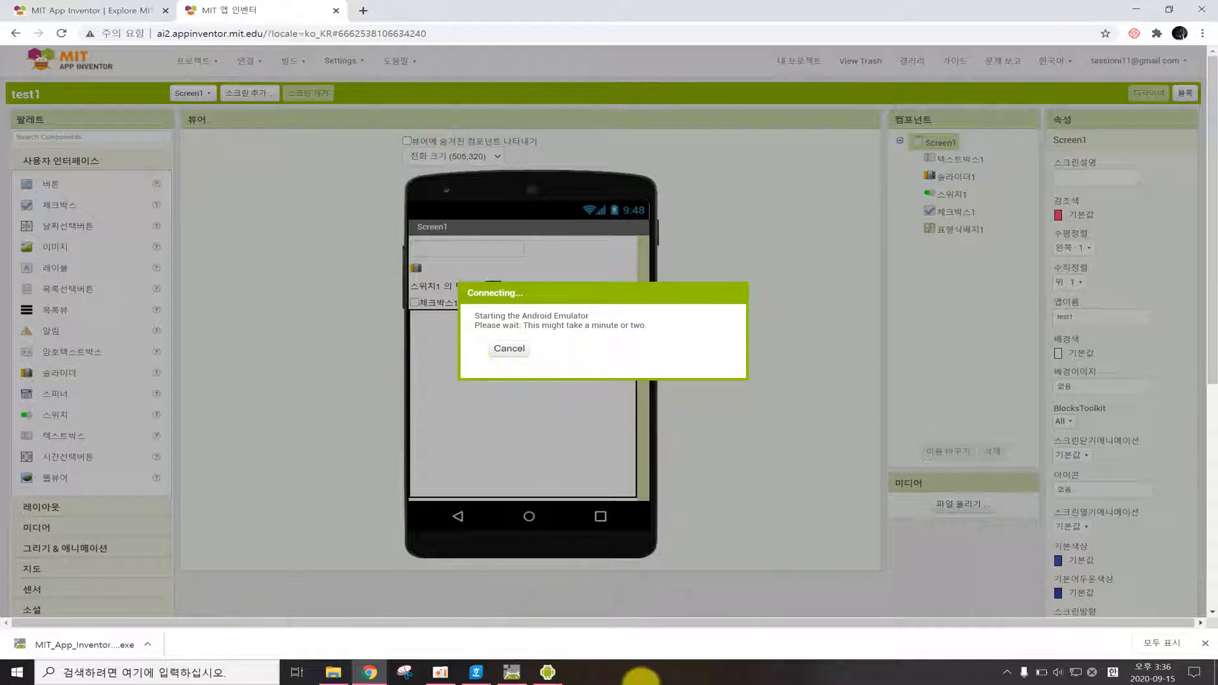
{"action": "left_click", "coordinate": [551, 673]}
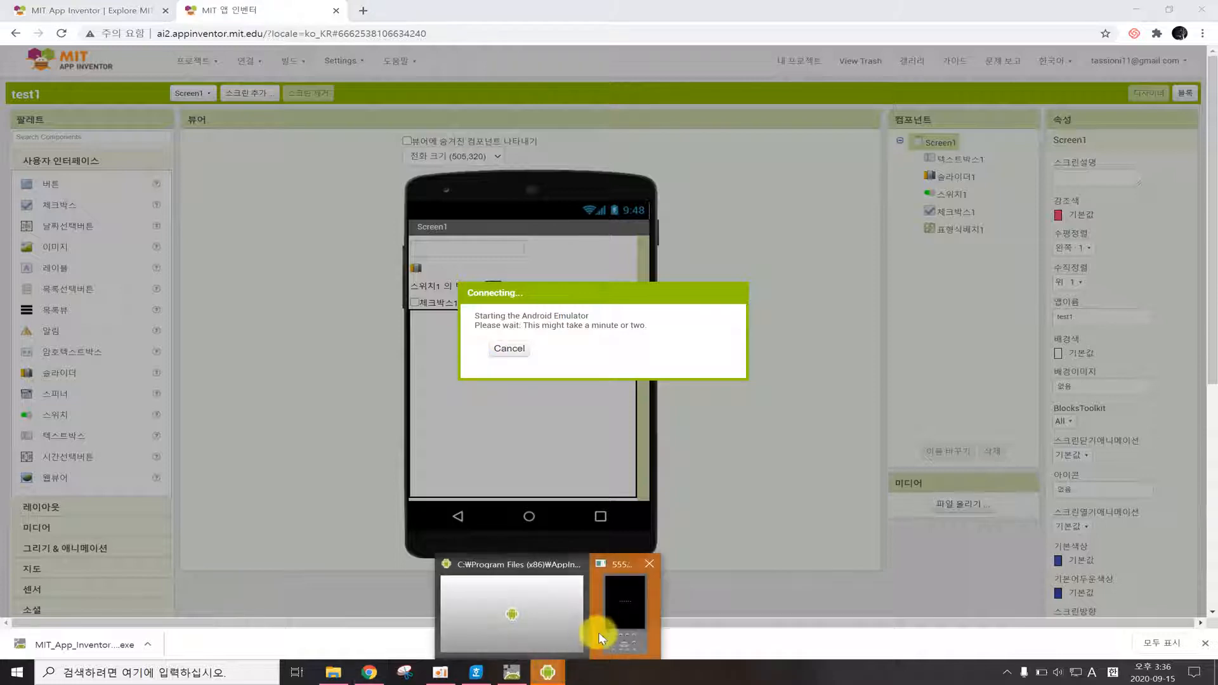
{"action": "left_click", "coordinate": [597, 628]}
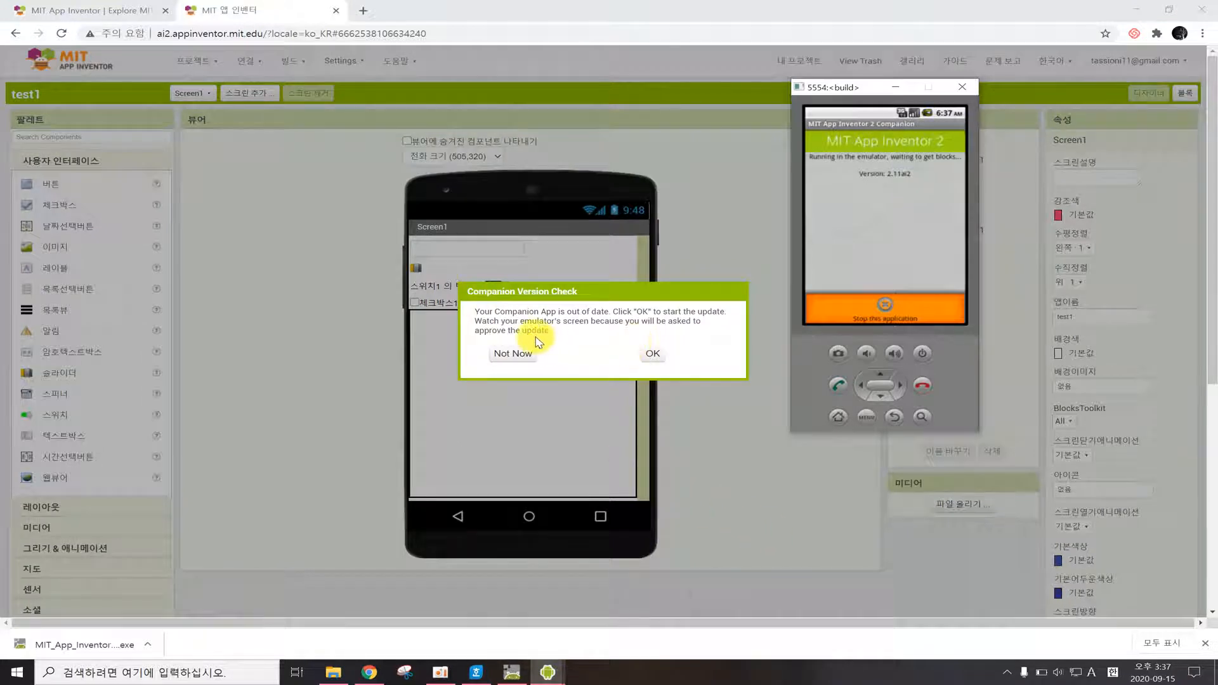
Accept the Companion update and install the companion upgrade helper in the emulator, replacing the existing application and finishing with Done
{"action": "left_click", "coordinate": [652, 353]}
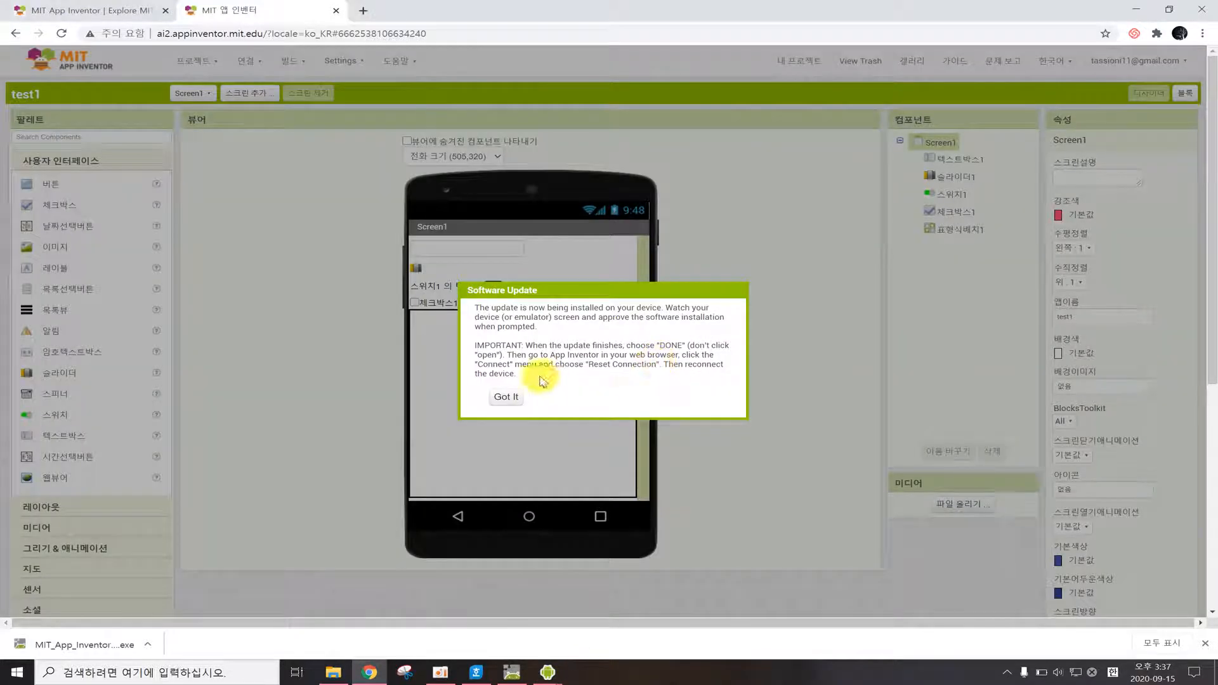
{"action": "left_click", "coordinate": [508, 398]}
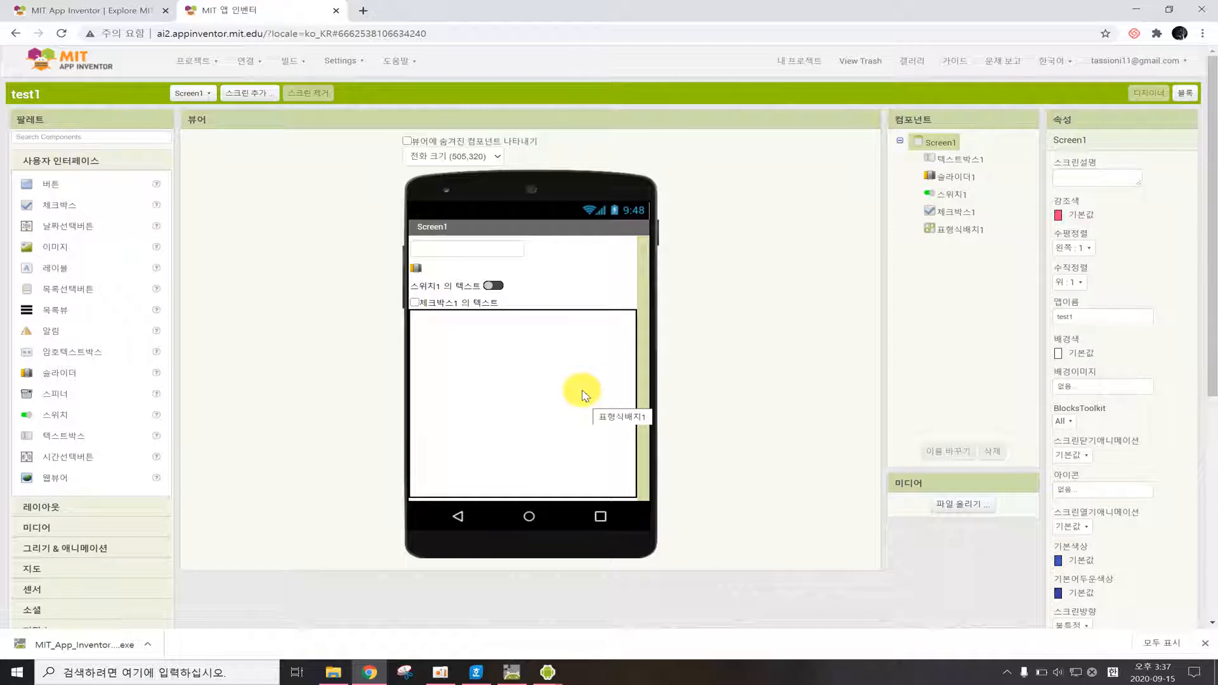
{"action": "mouse_move", "coordinate": [545, 666]}
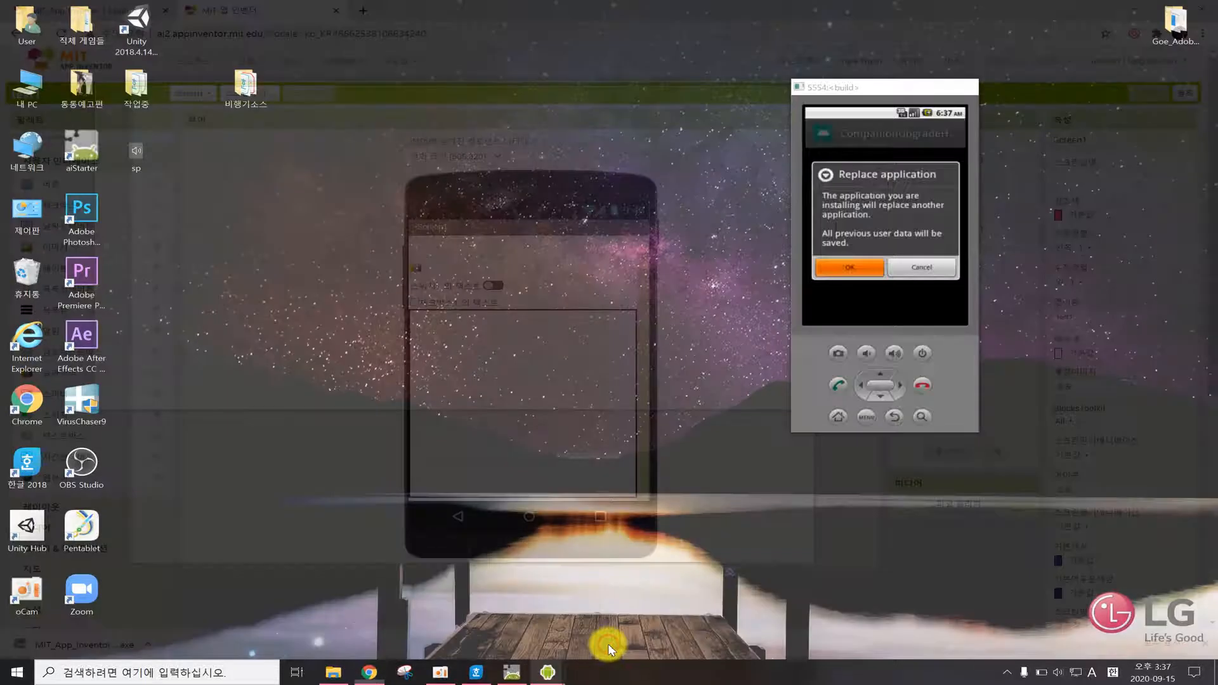
{"action": "left_click", "coordinate": [606, 646]}
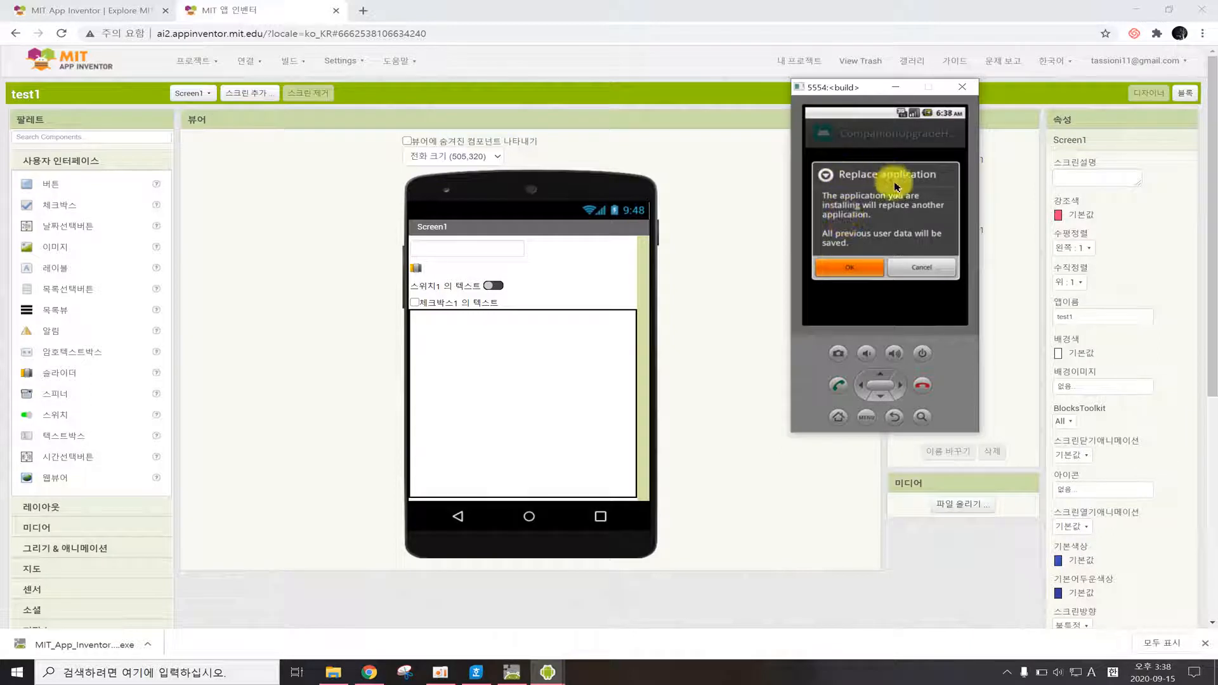
{"action": "left_click", "coordinate": [856, 270]}
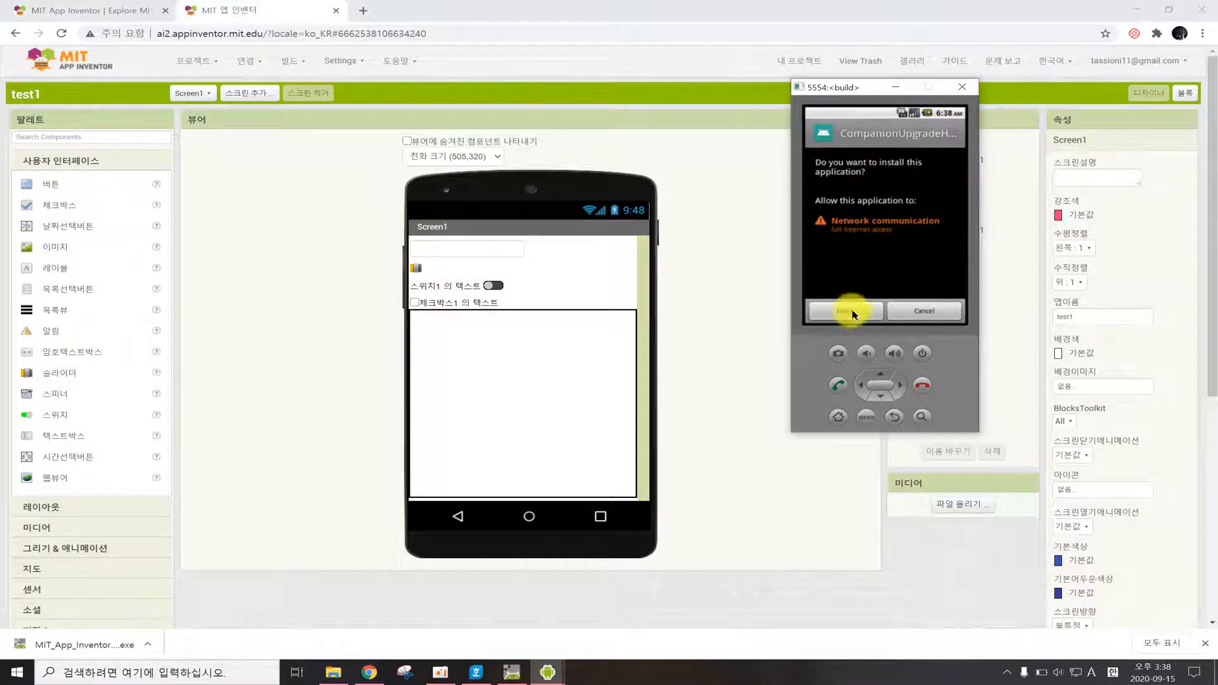
{"action": "left_click", "coordinate": [849, 314]}
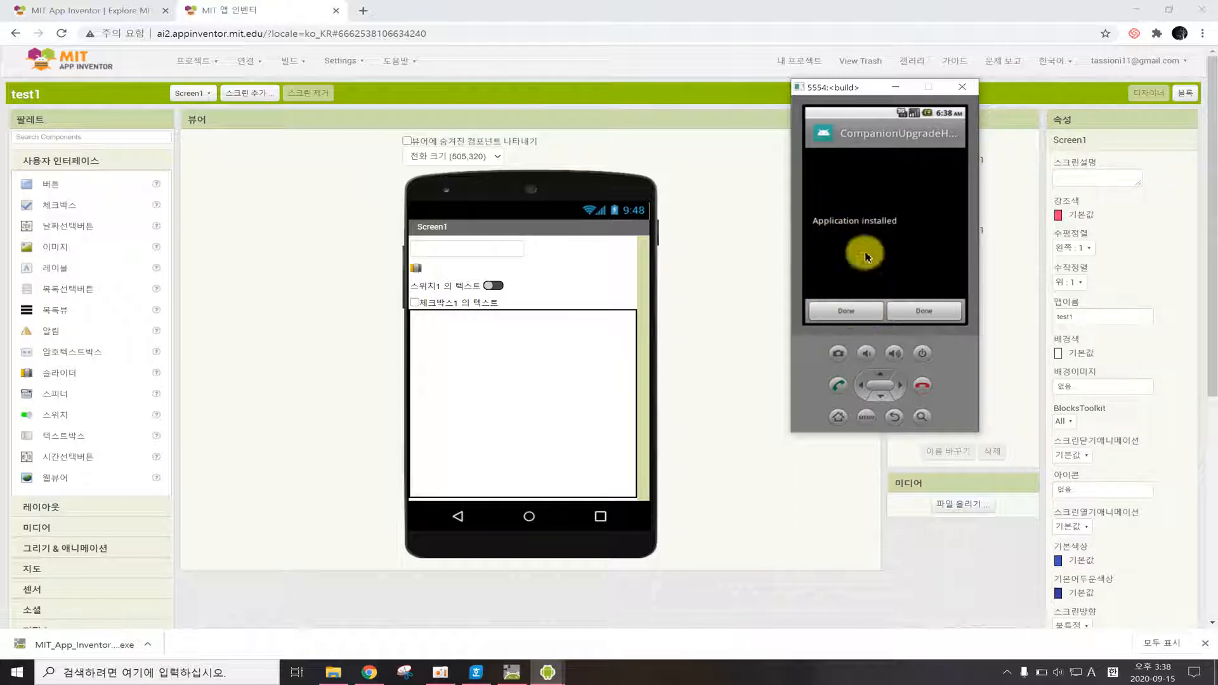
{"action": "left_click", "coordinate": [929, 313]}
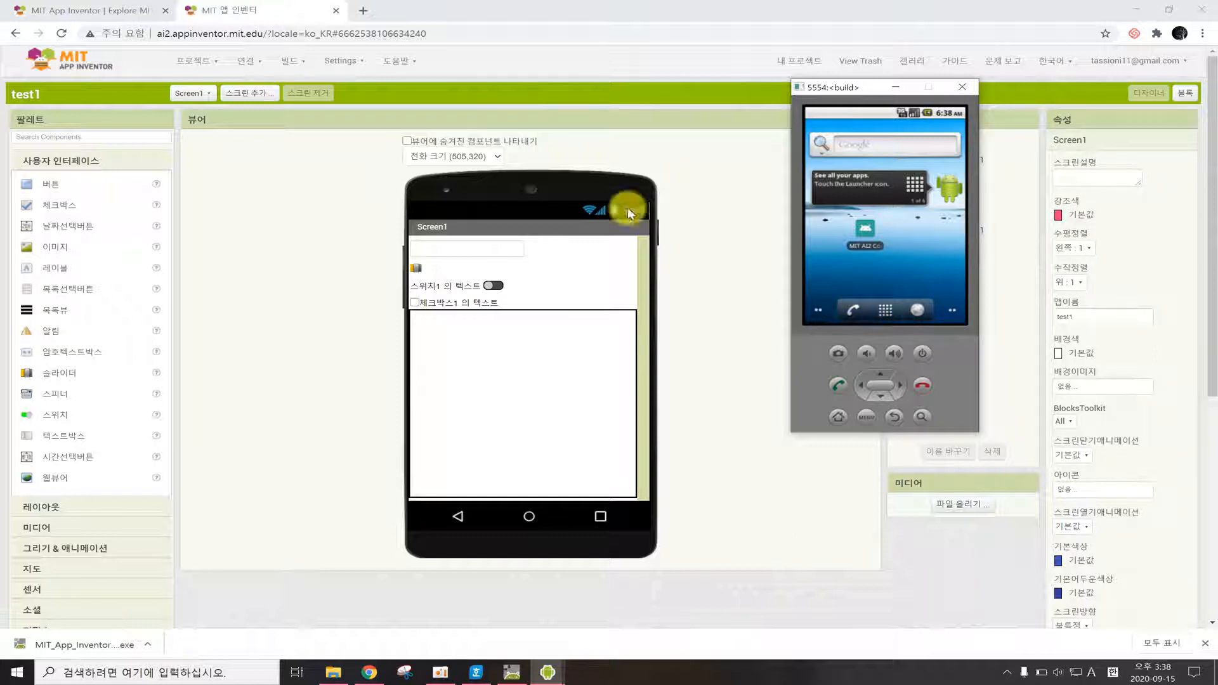
Reset the App Inventor connection and connect test1 to the emulator again
{"action": "left_click", "coordinate": [250, 61]}
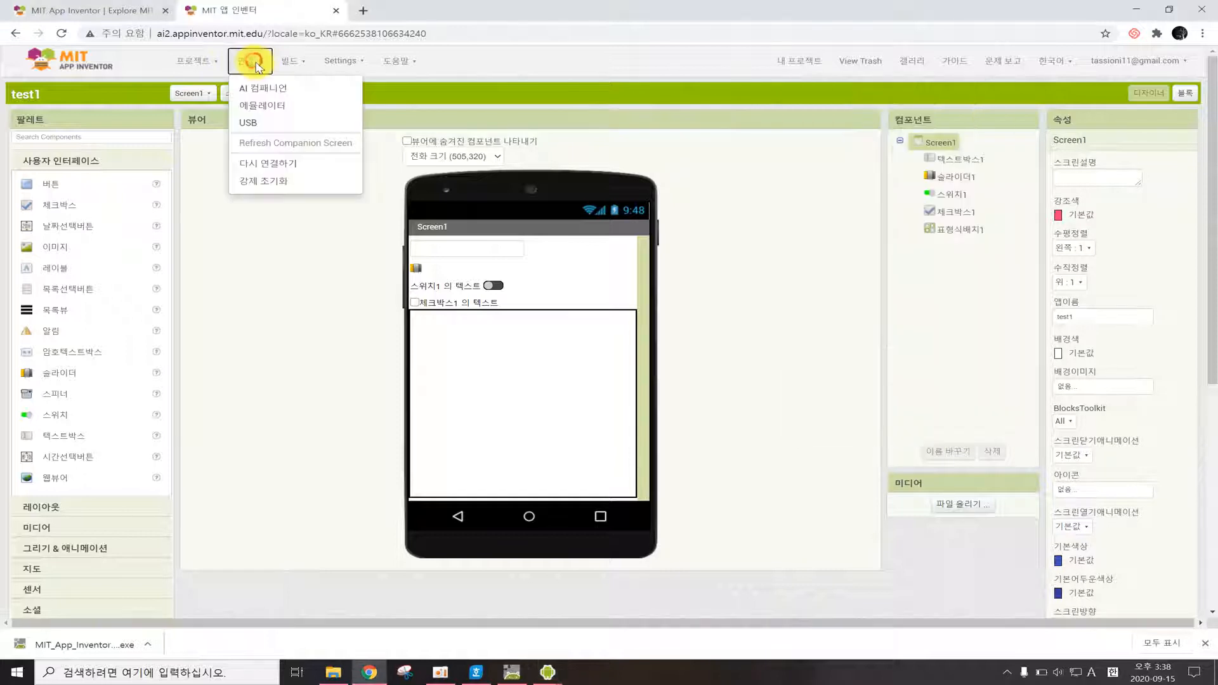
{"action": "left_click", "coordinate": [278, 164]}
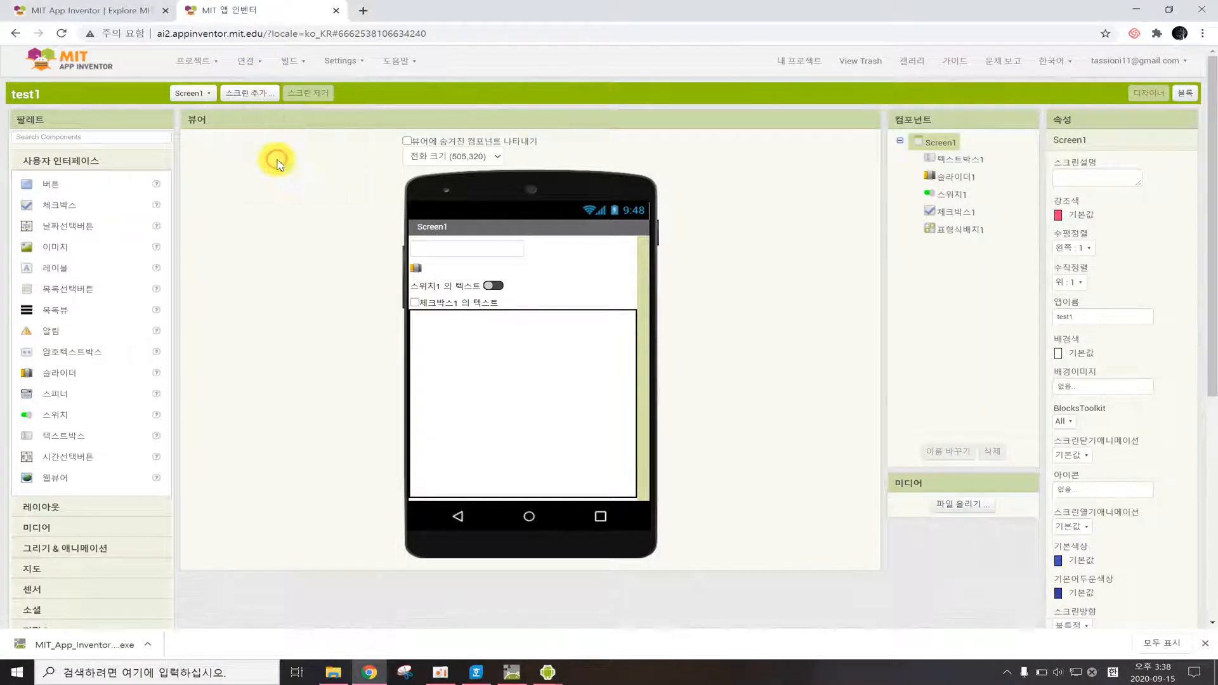
{"action": "left_click", "coordinate": [251, 61]}
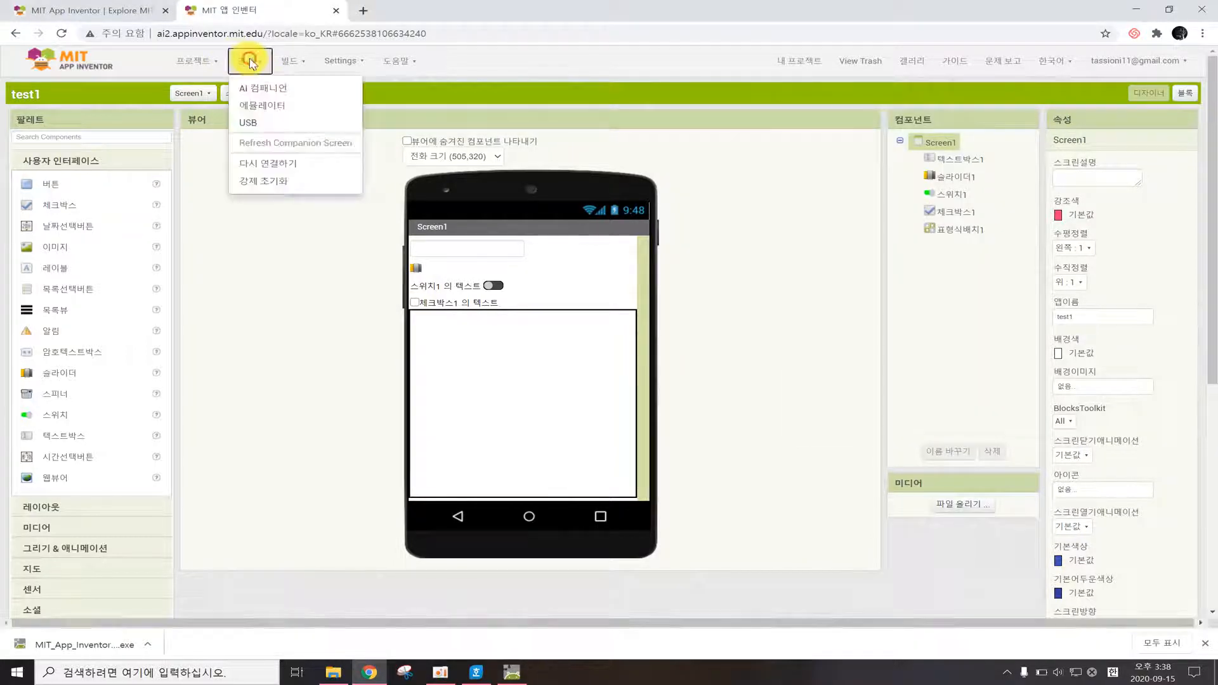
{"action": "left_click", "coordinate": [260, 109]}
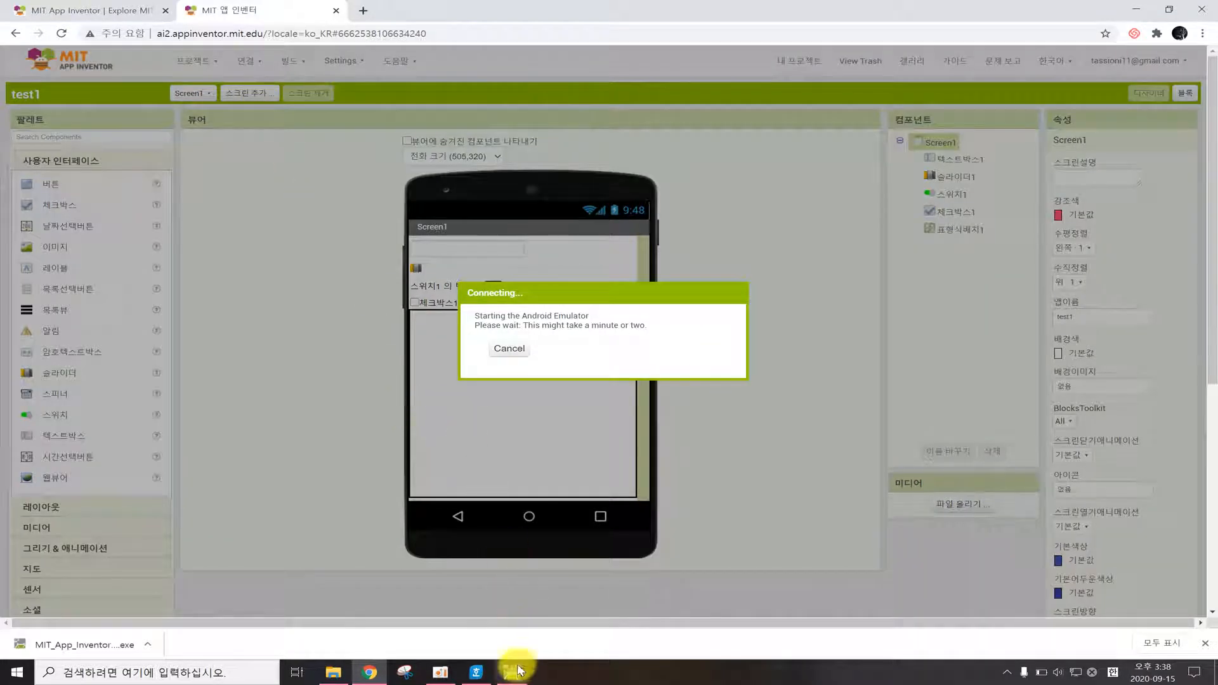
Bring up the emulator window and install MIT AI2 Companion, allowing it to replace the existing application
{"action": "mouse_move", "coordinate": [516, 673]}
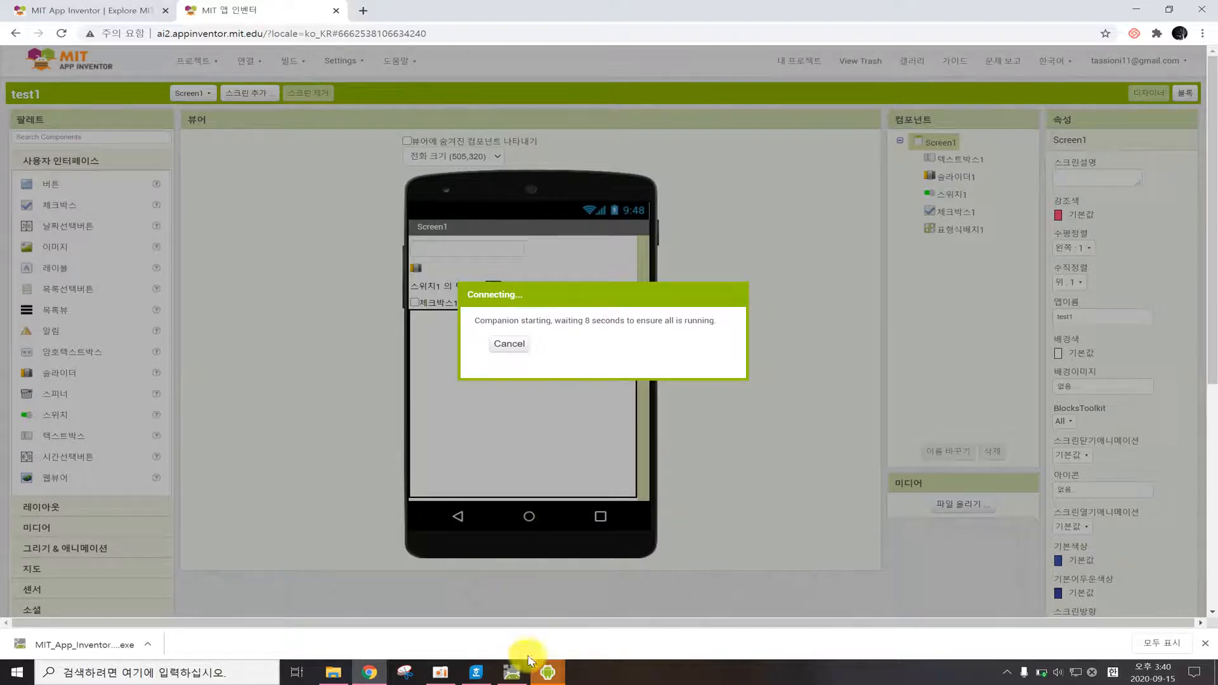
{"action": "mouse_move", "coordinate": [548, 672]}
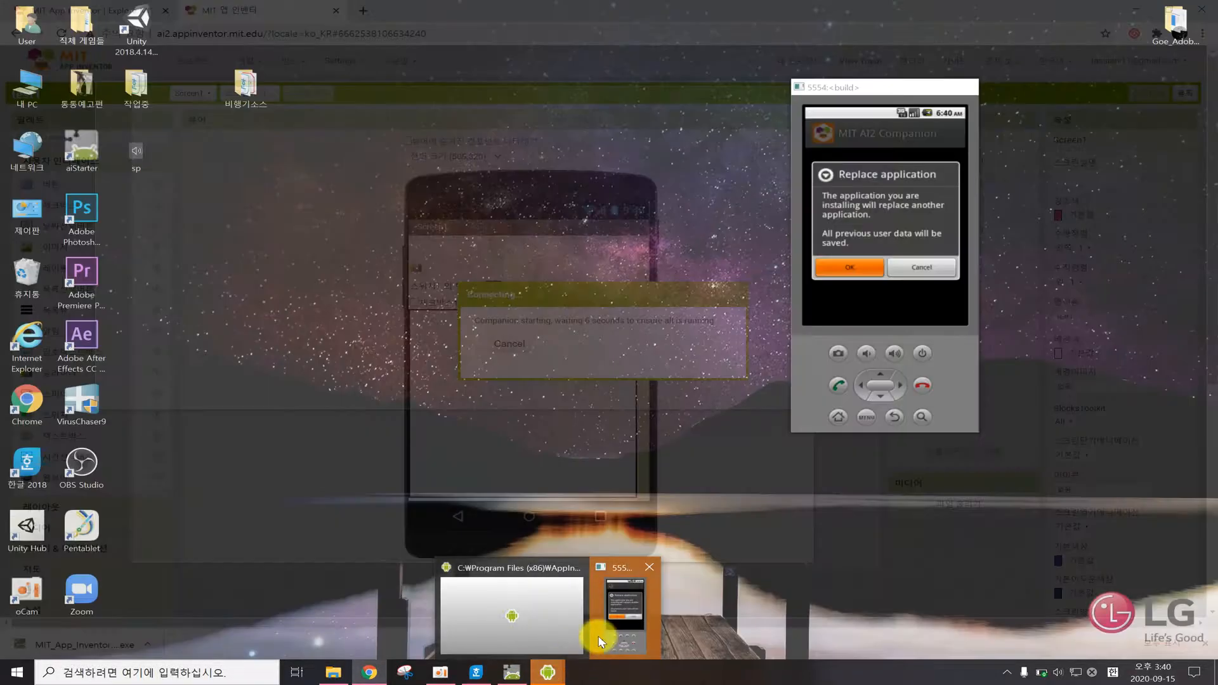
{"action": "left_click", "coordinate": [599, 636]}
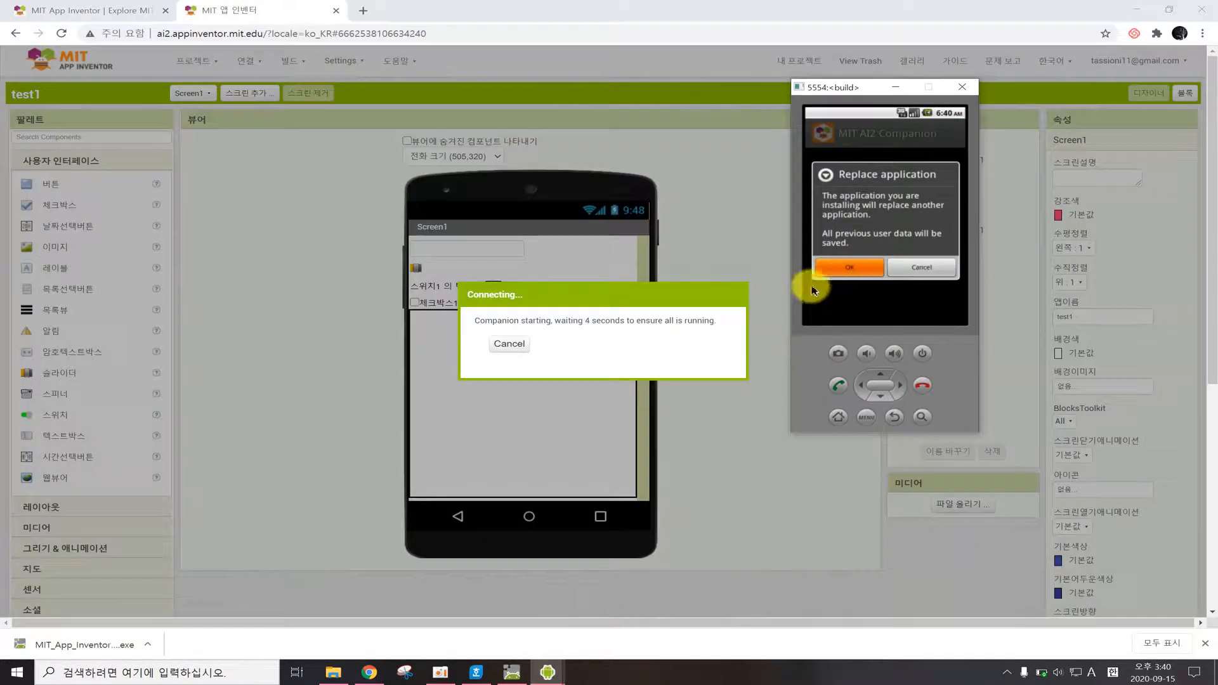
{"action": "left_click", "coordinate": [847, 273]}
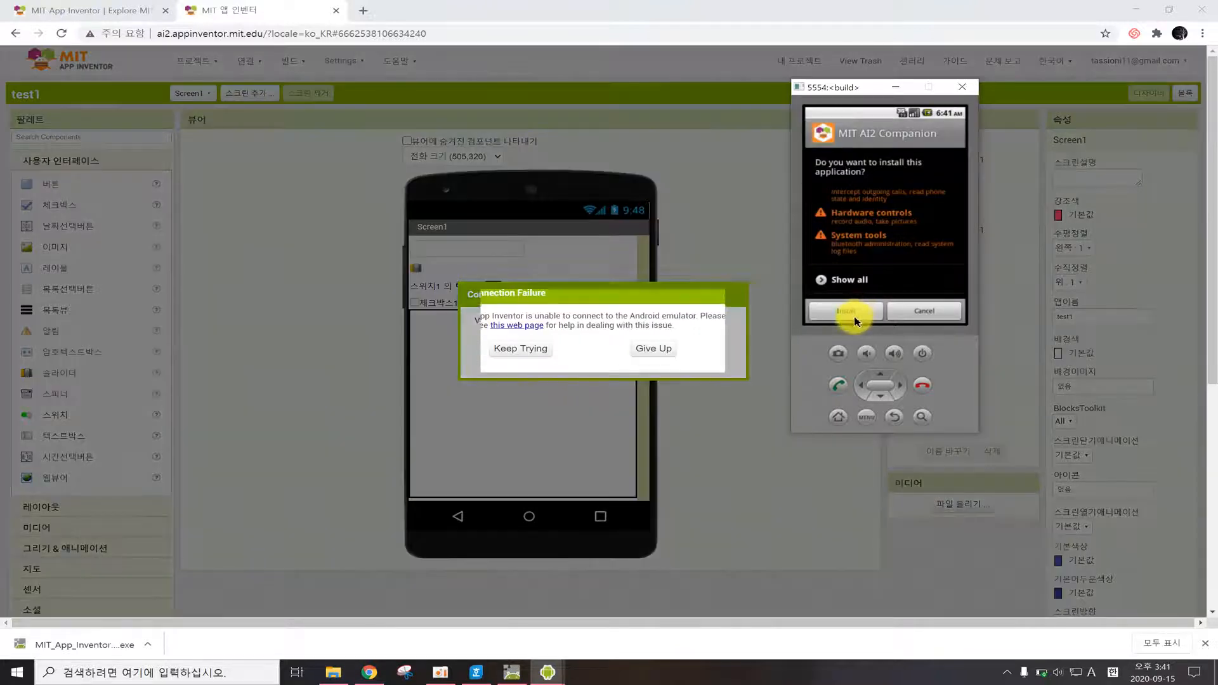
{"action": "left_click", "coordinate": [850, 311]}
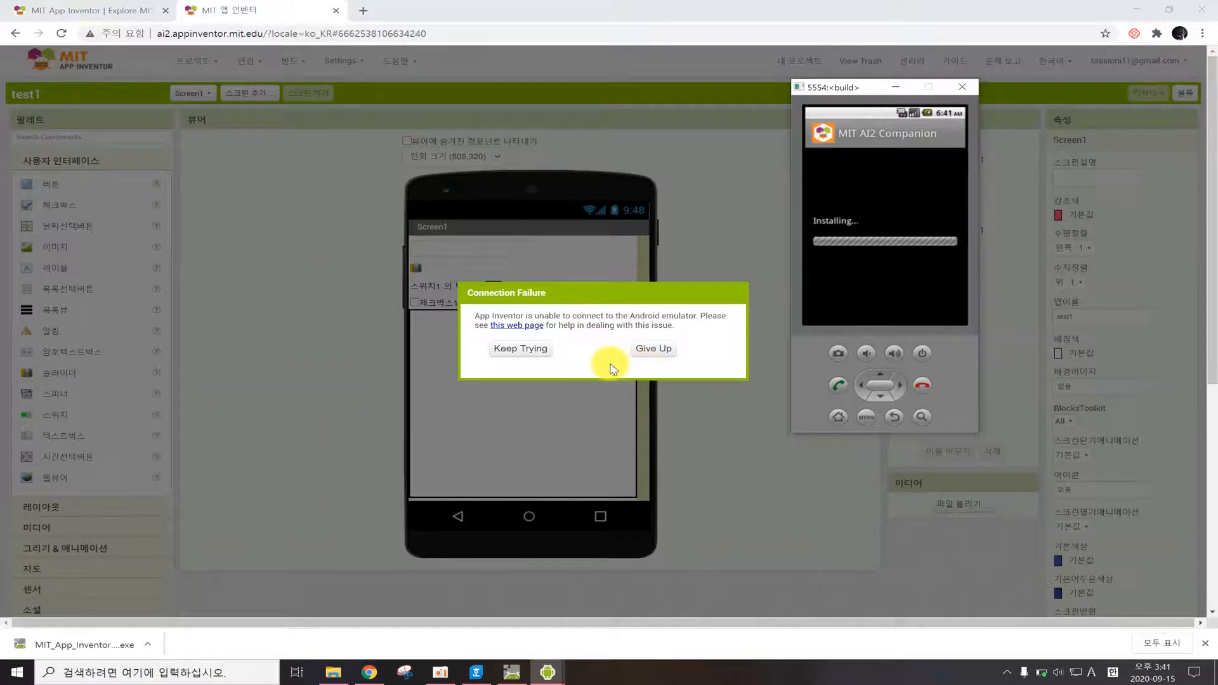
Keep trying the emulator connection and finish the MIT AI2 Companion installation with Done in the emulator
{"action": "left_click", "coordinate": [525, 351]}
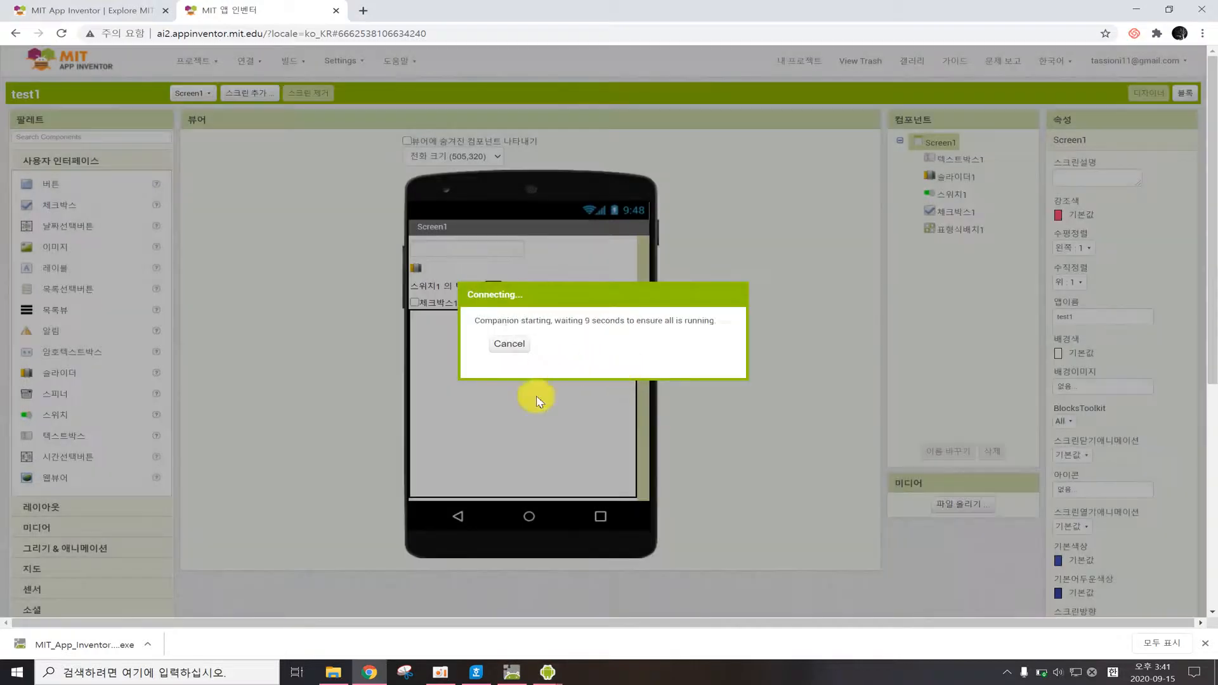
{"action": "left_click", "coordinate": [547, 673]}
{"action": "left_click", "coordinate": [603, 615]}
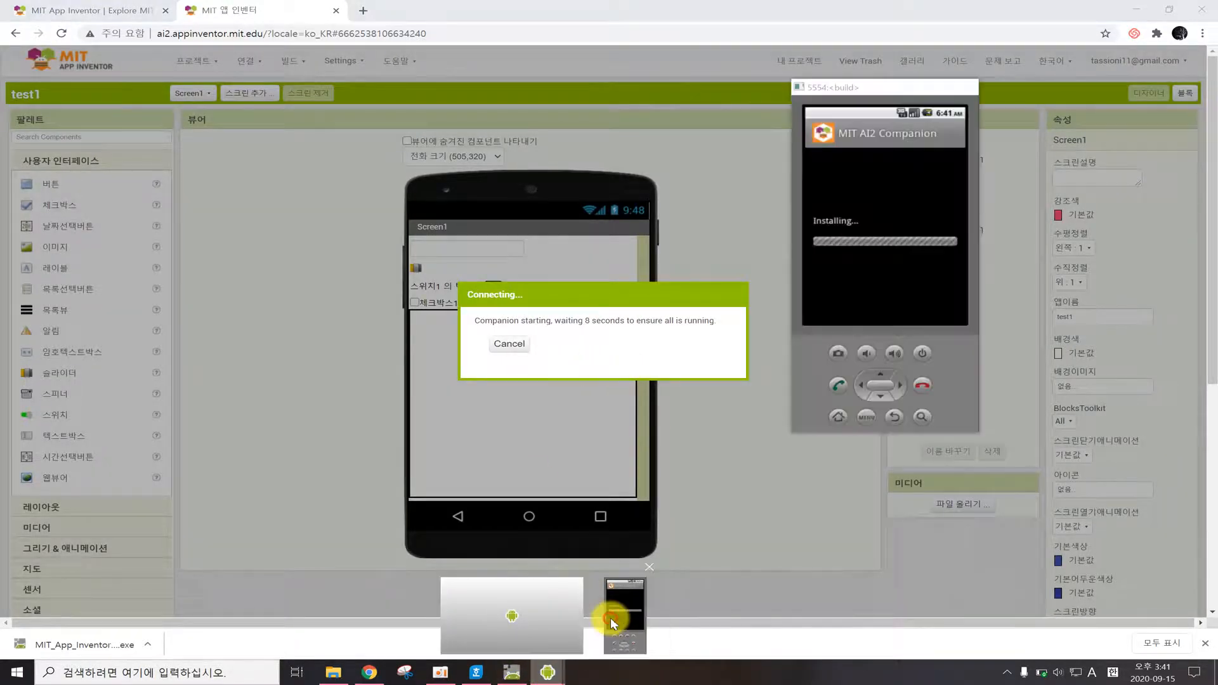
{"action": "left_click", "coordinate": [929, 310]}
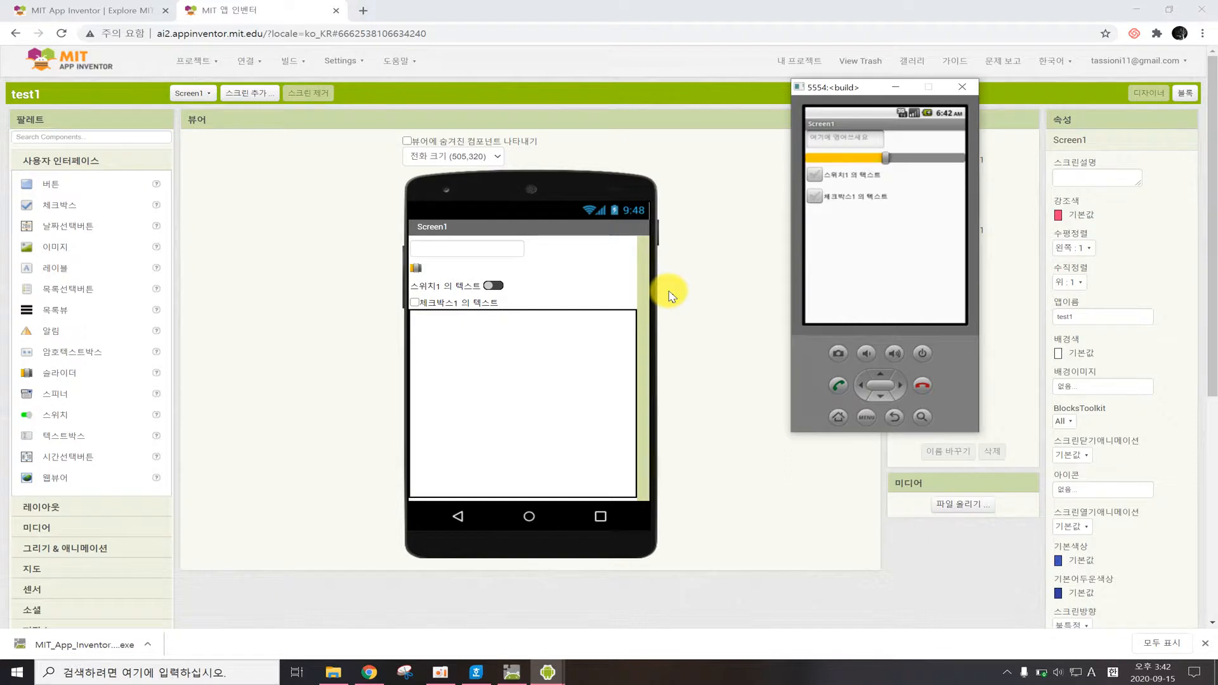
Test the running app by checking the switch and checkbox and moving the slider slightly below its middle, with the text box focused
{"action": "left_click", "coordinate": [815, 175]}
{"action": "left_click", "coordinate": [817, 199]}
{"action": "left_click", "coordinate": [814, 177]}
{"action": "left_click_drag", "start_coordinate": [887, 160], "coordinate": [830, 158]}
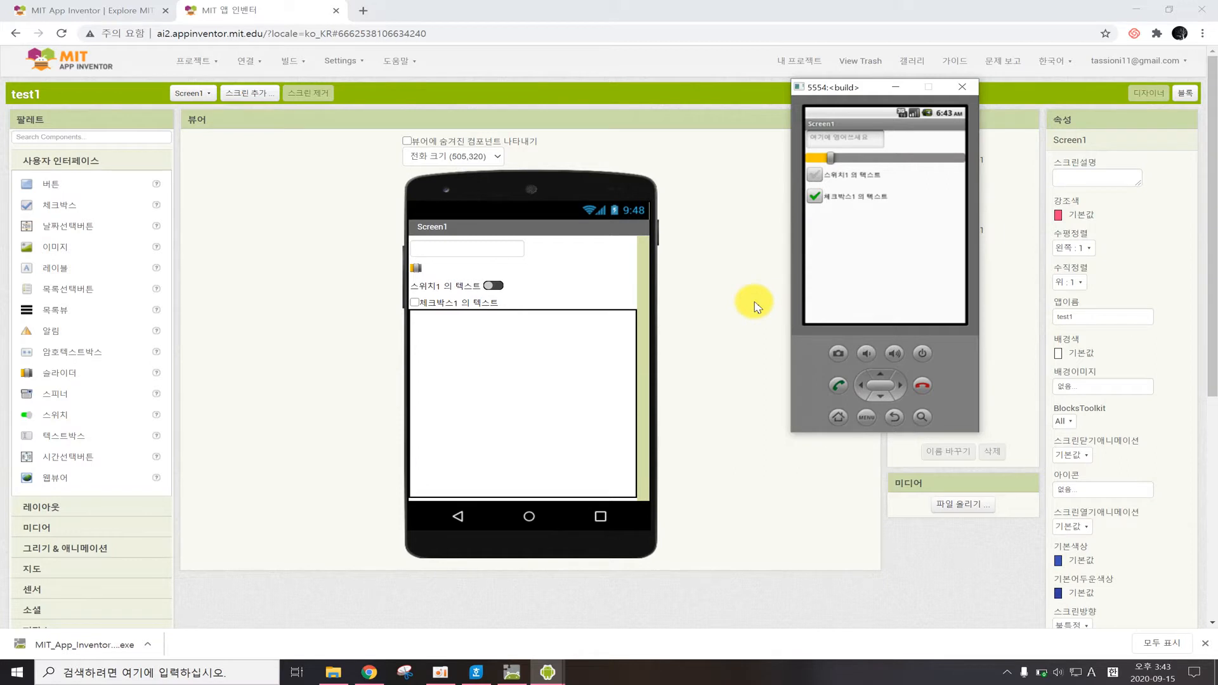
{"action": "left_click", "coordinate": [816, 171]}
{"action": "mouse_move", "coordinate": [830, 166]}
{"action": "left_mouse_down"}
{"action": "mouse_move", "coordinate": [897, 163]}
{"action": "mouse_move", "coordinate": [849, 155]}
{"action": "left_mouse_up"}
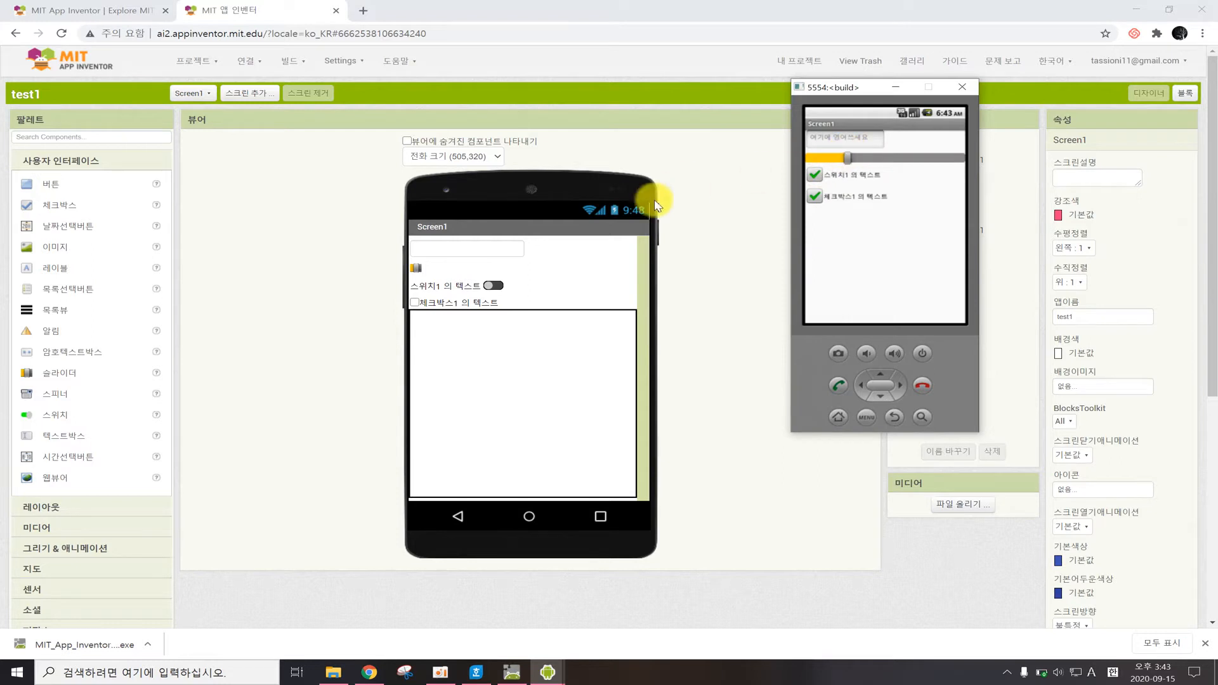
{"action": "left_click", "coordinate": [865, 156]}
{"action": "left_click", "coordinate": [843, 140]}
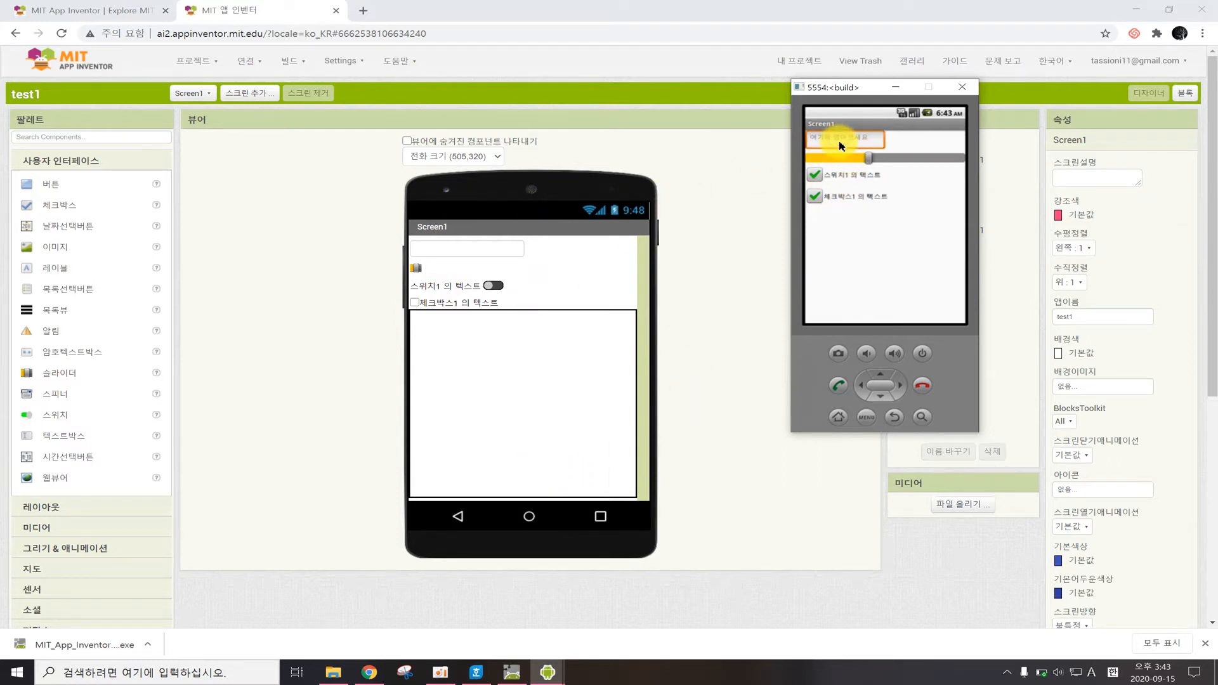
{"action": "type", "text": "RK"}
{"action": "key", "text": "BackSpace"}
{"action": "key", "text": "BackSpace"}
{"action": "type", "text": "RK"}
{"action": "key", "text": "BackSpace"}
{"action": "key", "text": "BackSpace"}
Enter wweerrtty in the app's text box using the emulator's on-screen keyboard
{"action": "left_click", "coordinate": [824, 240]}
{"action": "left_click", "coordinate": [831, 242]}
{"action": "left_click", "coordinate": [843, 242]}
{"action": "left_click", "coordinate": [849, 241]}
{"action": "left_click", "coordinate": [866, 241]}
{"action": "left_click", "coordinate": [876, 241]}
{"action": "left_click", "coordinate": [878, 244]}
{"action": "left_click", "coordinate": [887, 243]}
{"action": "left_click_drag", "start_coordinate": [809, 149], "coordinate": [841, 140]}
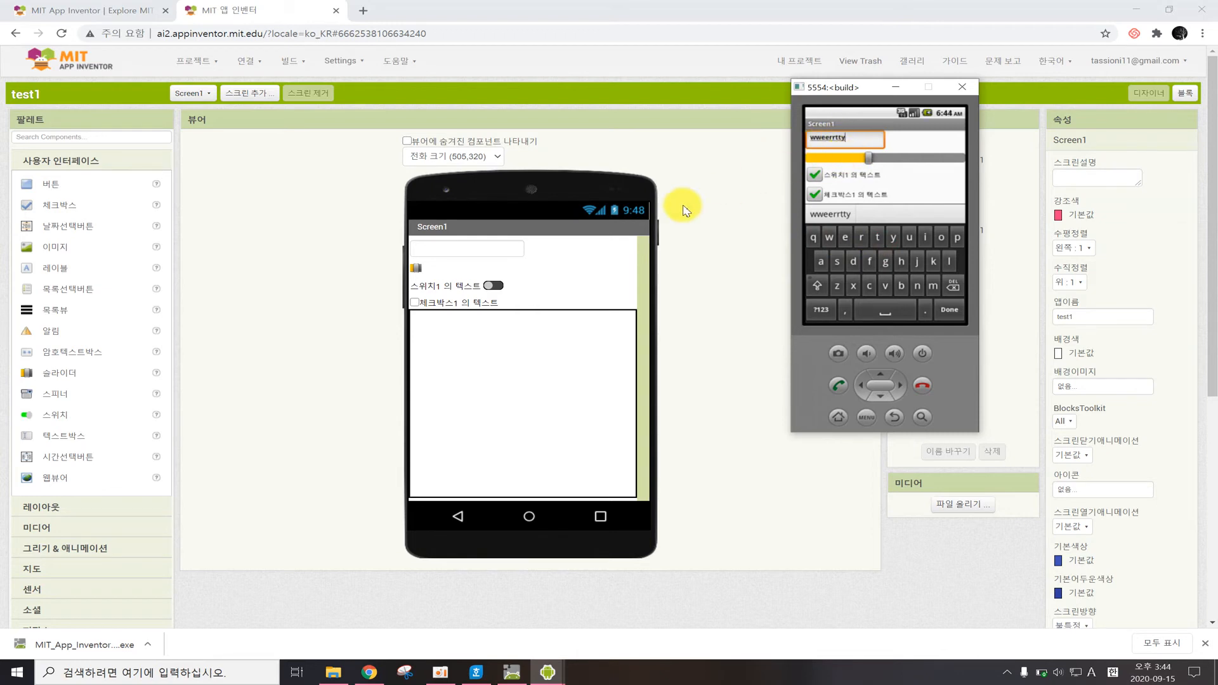